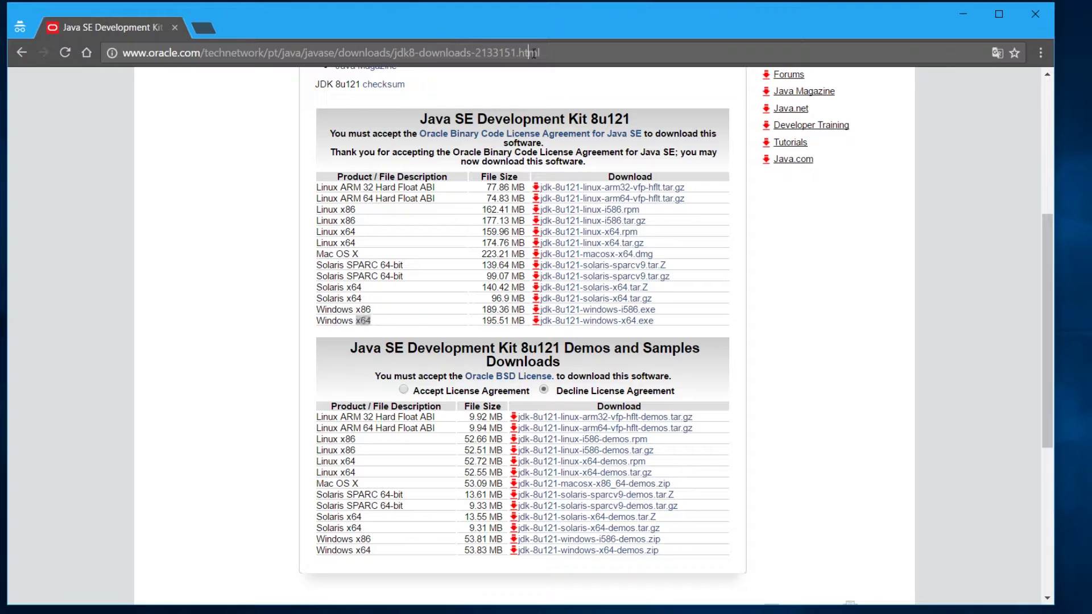
- Select the Java SE 8u121 download page's URL in the address bar to replace it
left_click(533, 53)
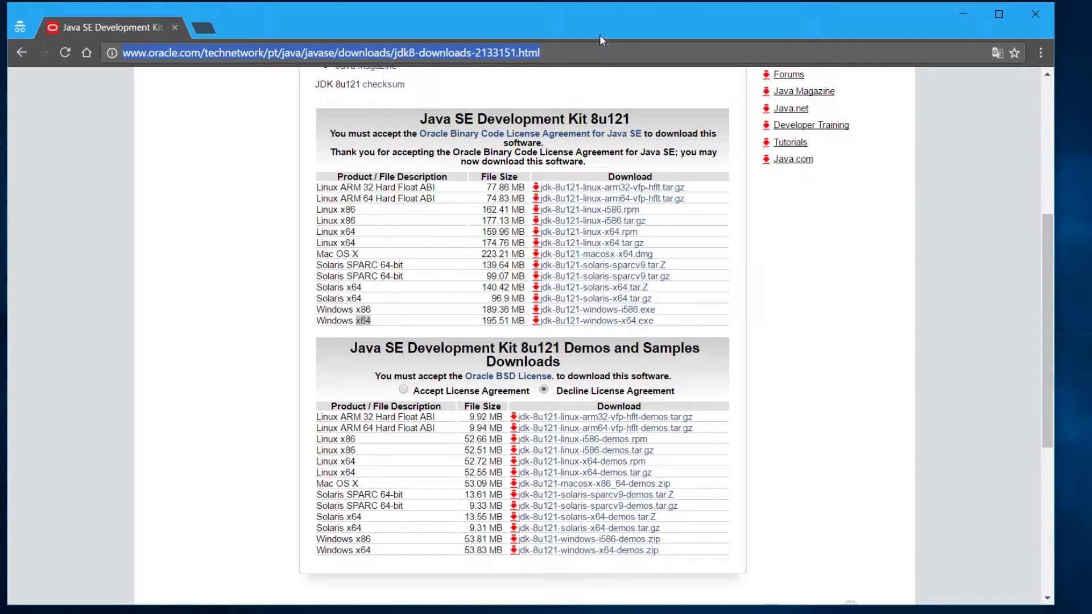
- Search for ffmpeg and open the FFmpeg download page
type("ffme")
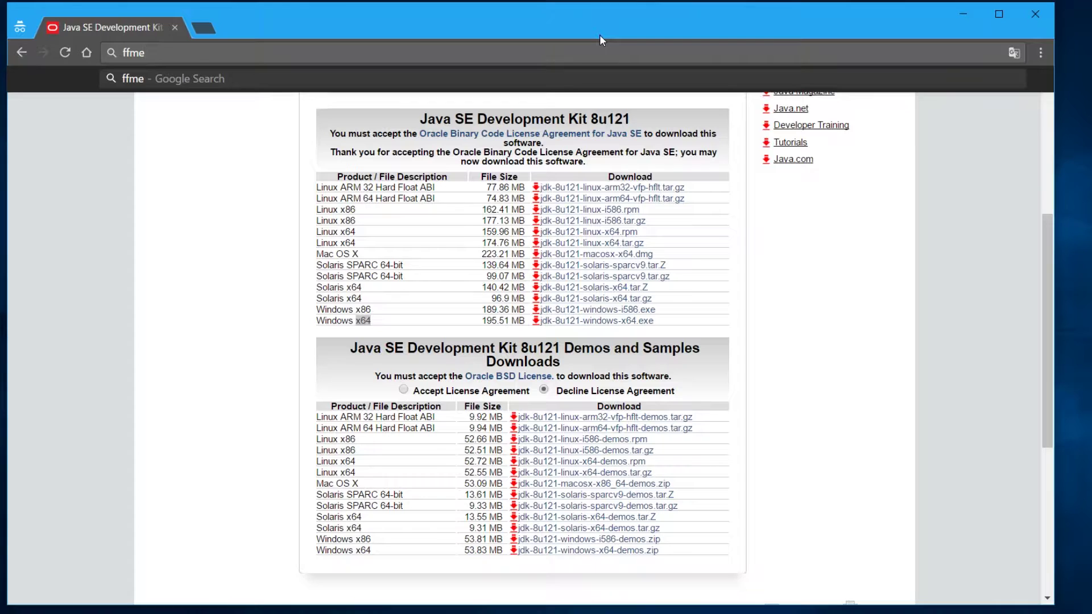
key("BackSpace")
type("peg")
key("Return")
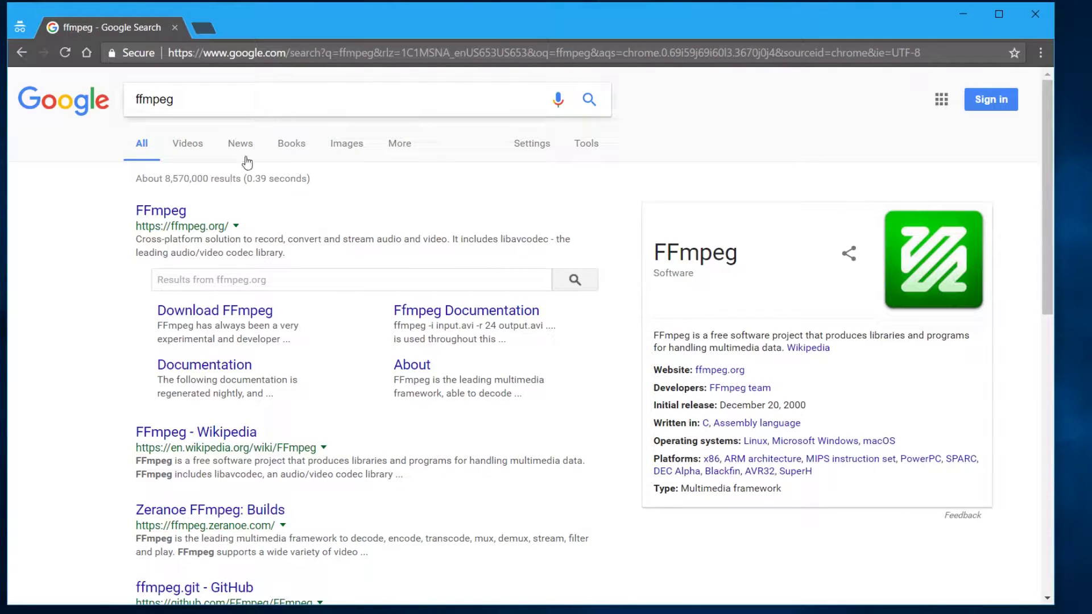
left_click(246, 318)
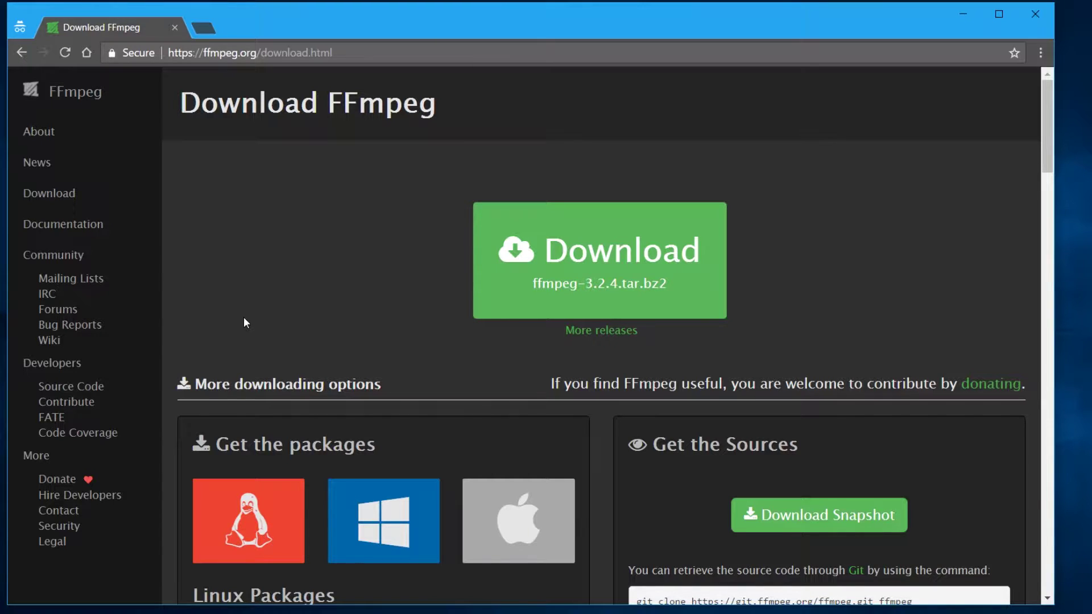
- Show the Windows packages section with its Windows Builds link
left_click(382, 522)
scroll(392, 517, "down", 3)
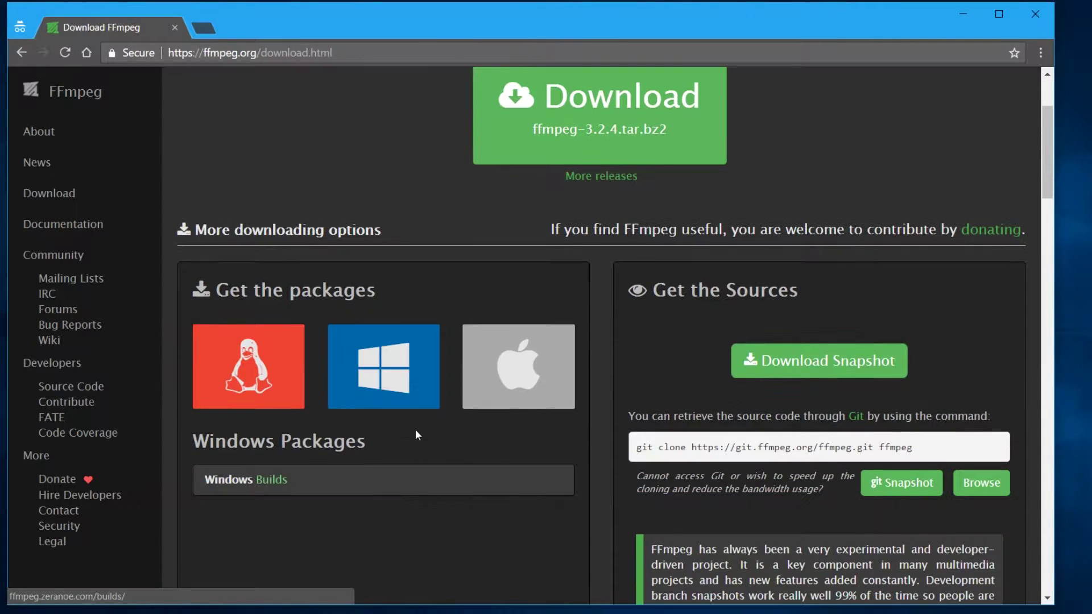
left_click(384, 390)
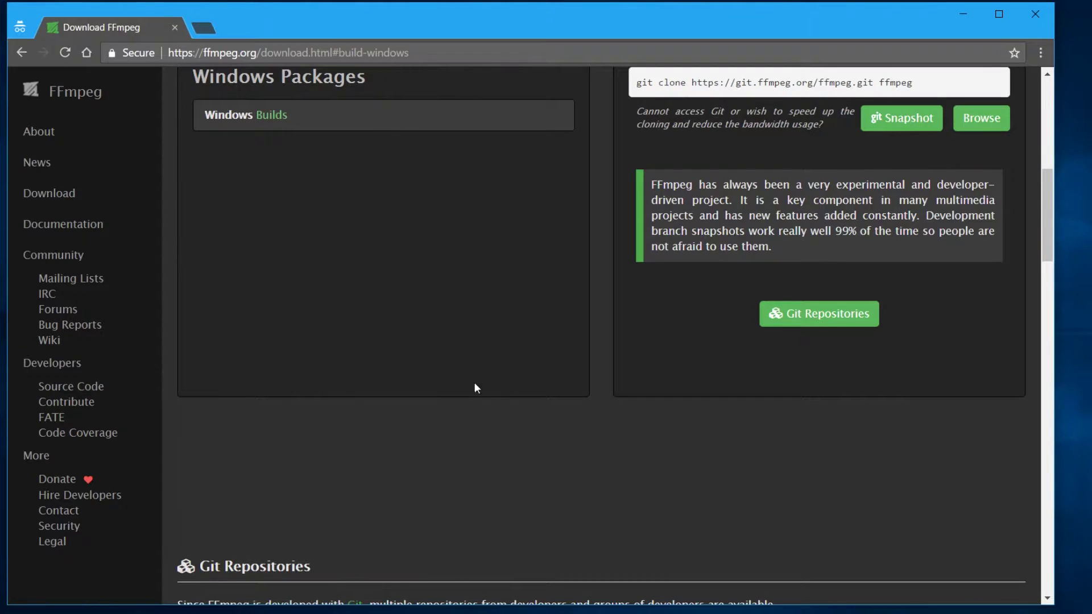
scroll(526, 282, "up", 4)
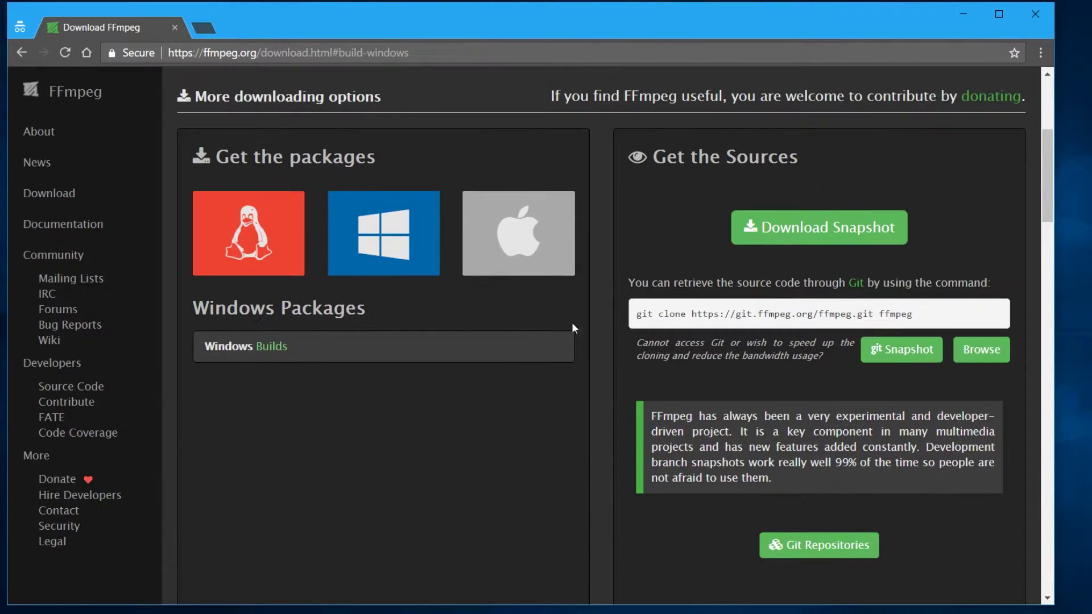
left_click(469, 269)
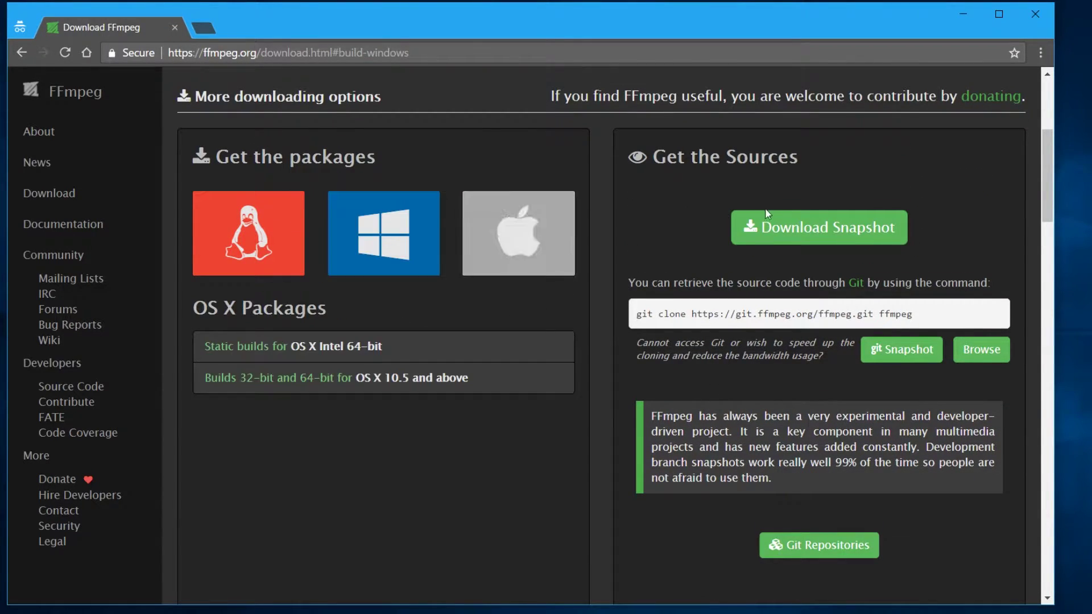
left_click(379, 243)
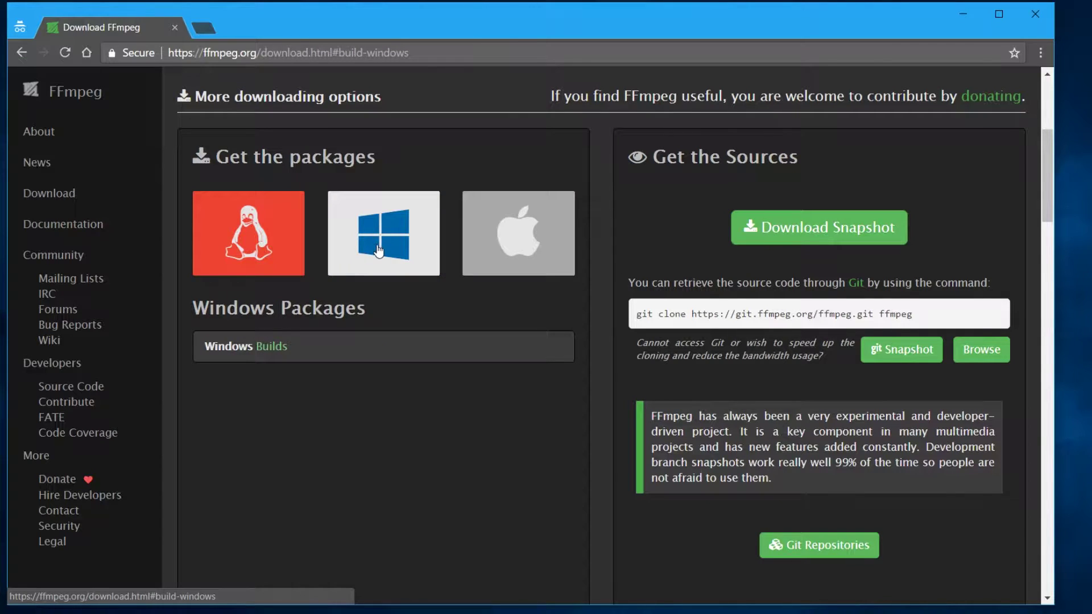
- On the Zeranoe builds page, pick the 64-bit static build of version 20170321-db7a05d
left_click(274, 354)
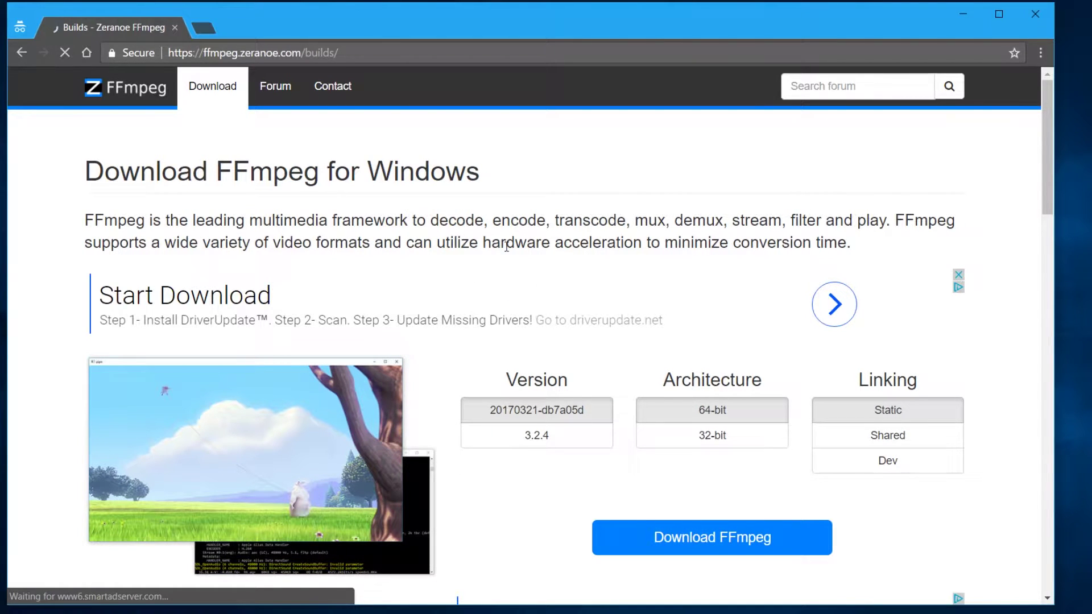
scroll(645, 293, "down", 1)
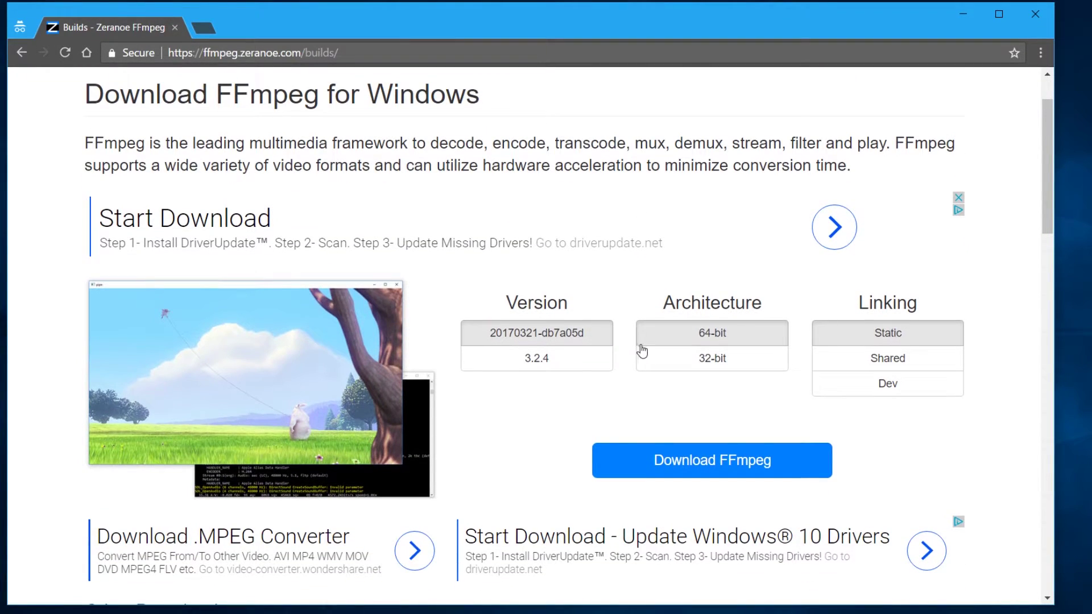
left_click(724, 335)
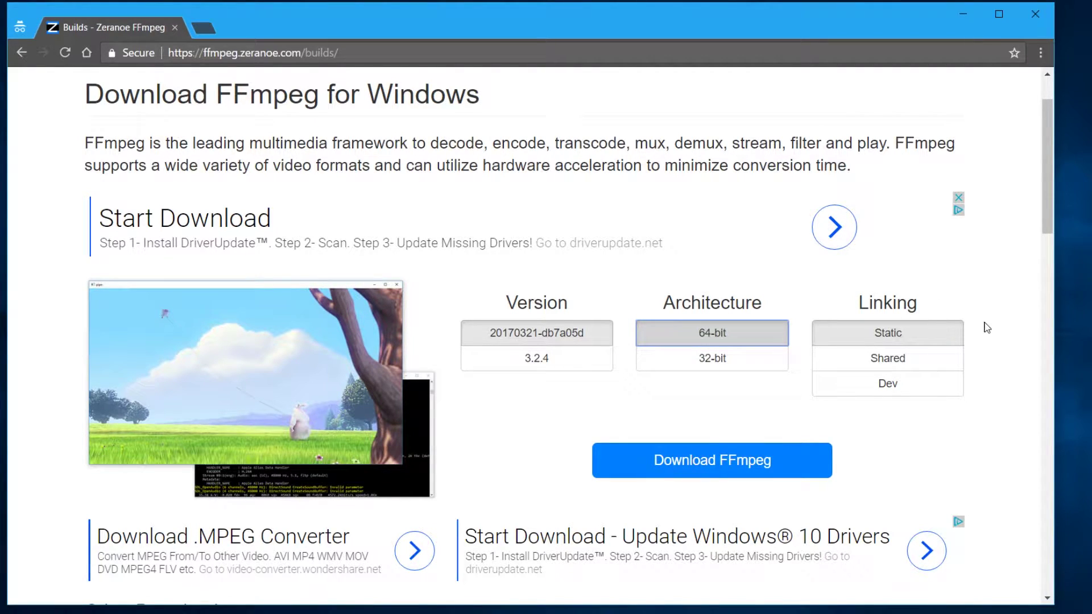
- Save ffmpeg-20170321-db7a05d-win64-static.zip into the MadCat folder and open it
left_click(731, 472)
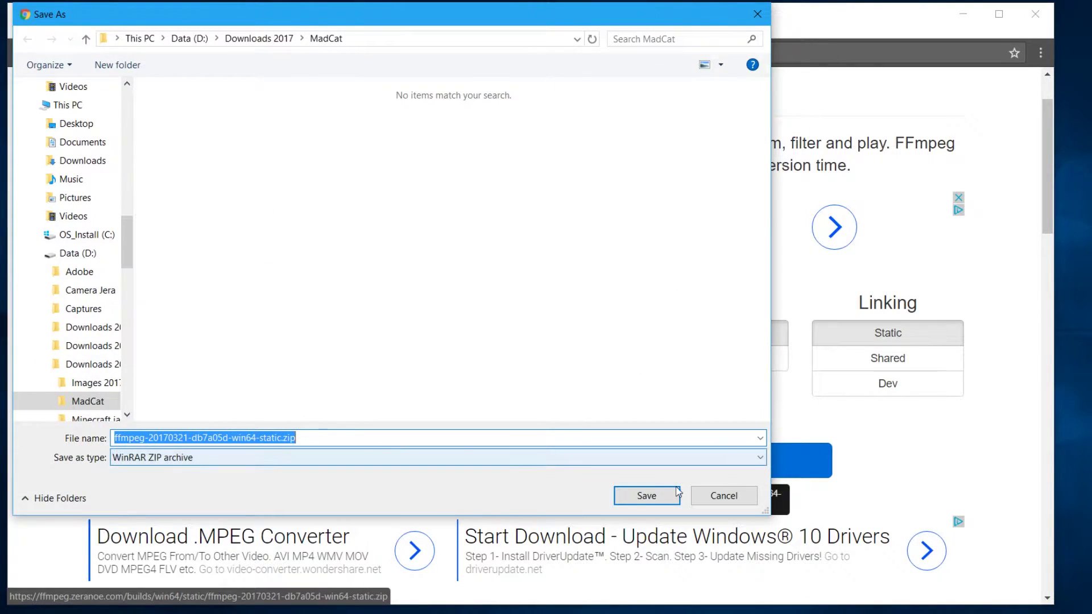
left_click(646, 502)
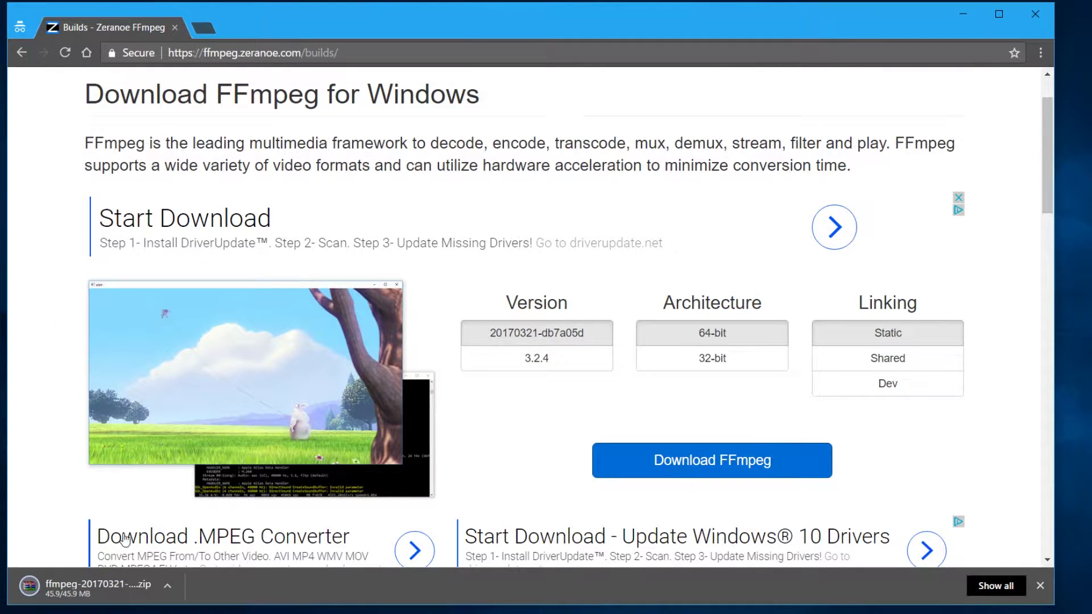
left_click(102, 589)
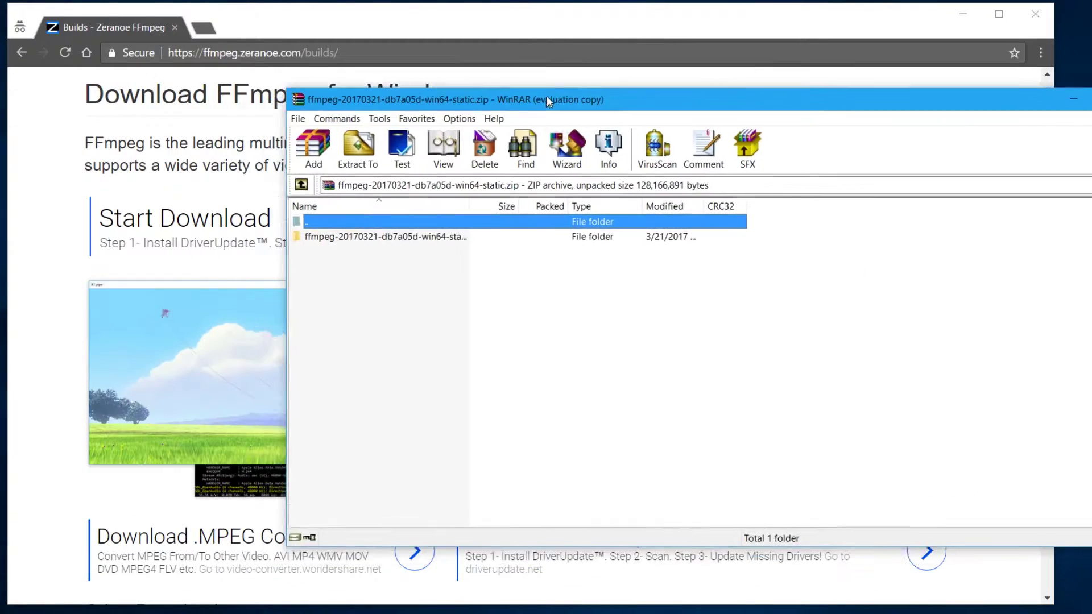
- Inspect the ffmpeg folder's bin, doc, licenses, presets and README.txt, then return to the archive root
left_click_drag(547, 96, 467, 136)
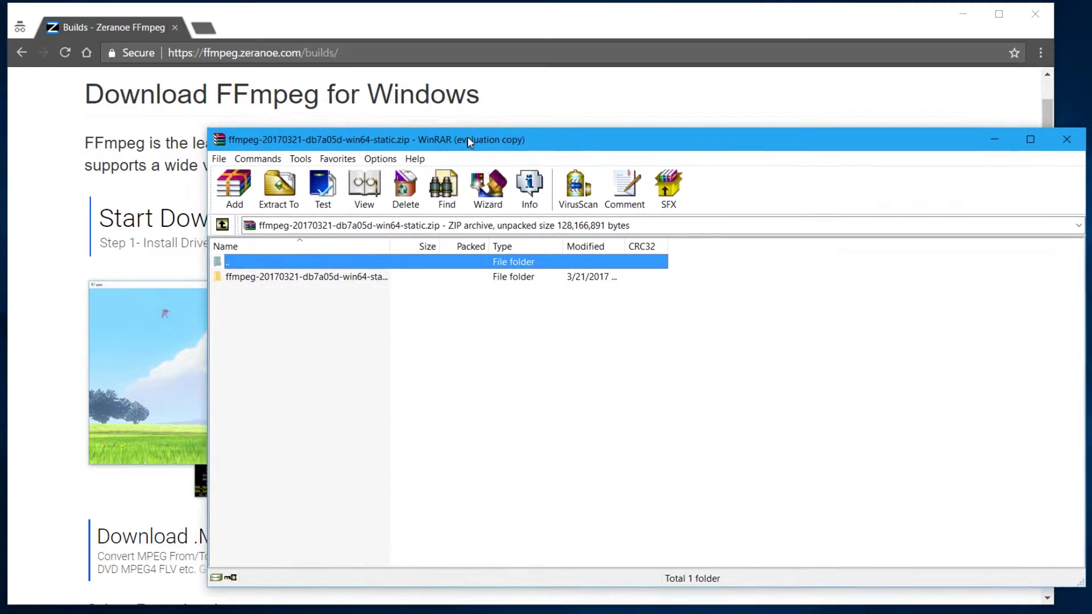
double_click(304, 277)
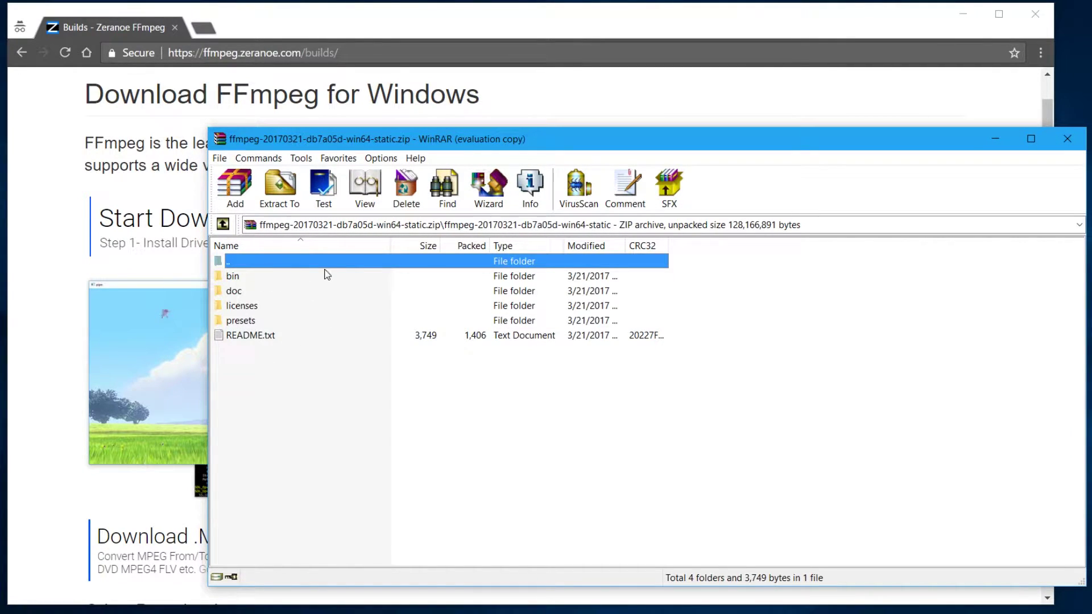
double_click(318, 265)
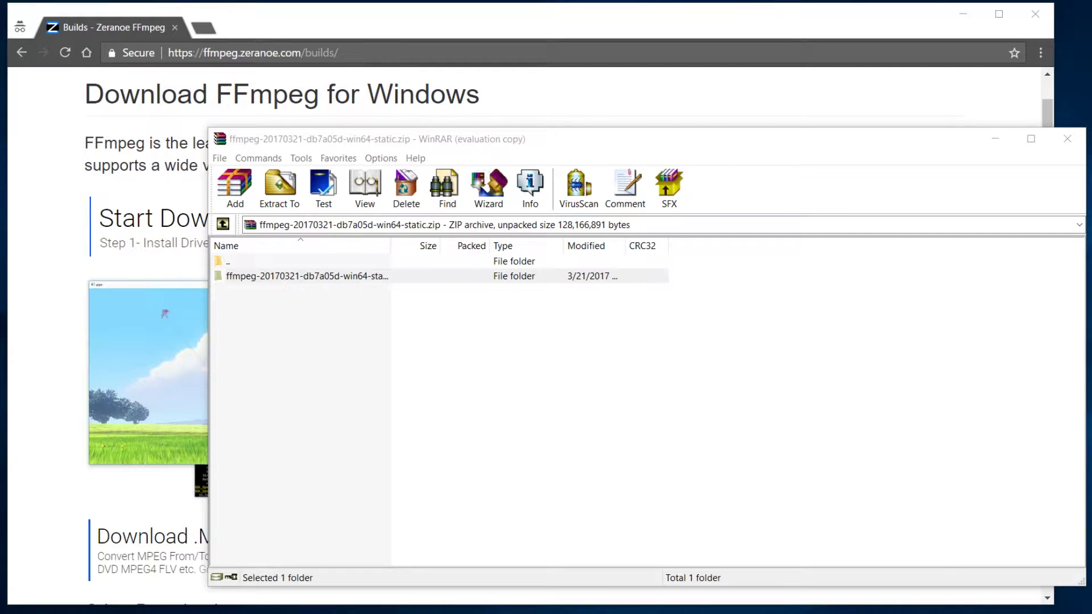
- Run %appdata%\.minecraft from the Run dialog to open the .minecraft folder
key("super+r")
left_click_drag(602, 398, 489, 250)
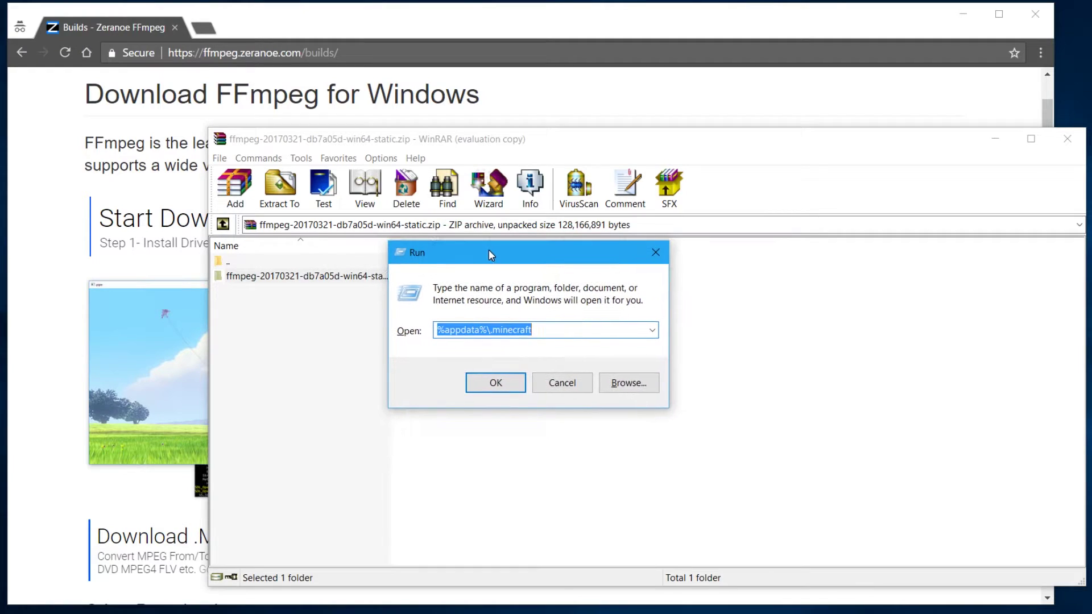
left_click(456, 331)
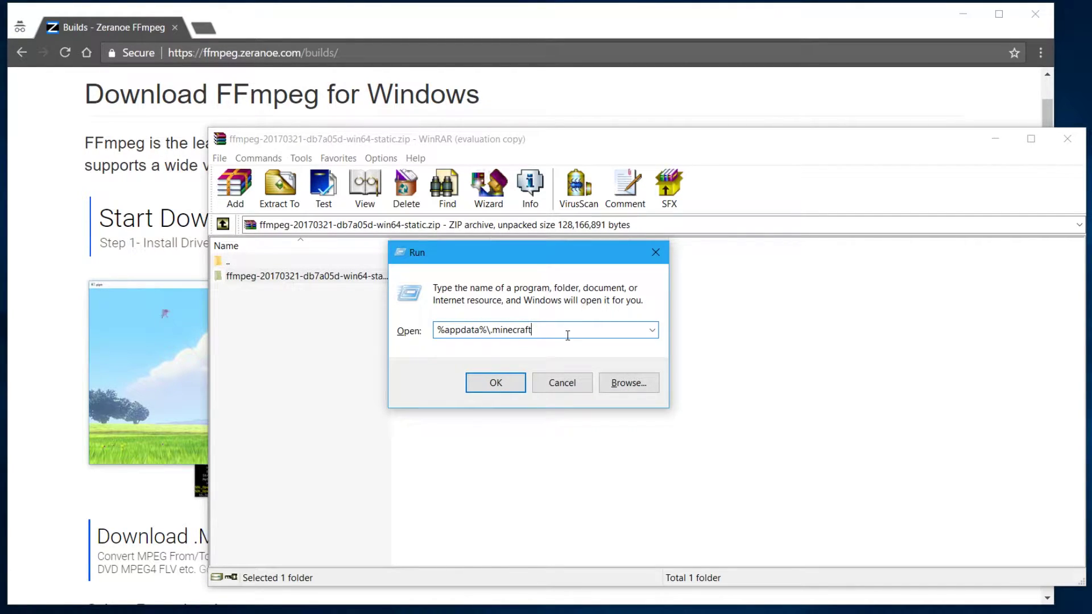
left_click(503, 387)
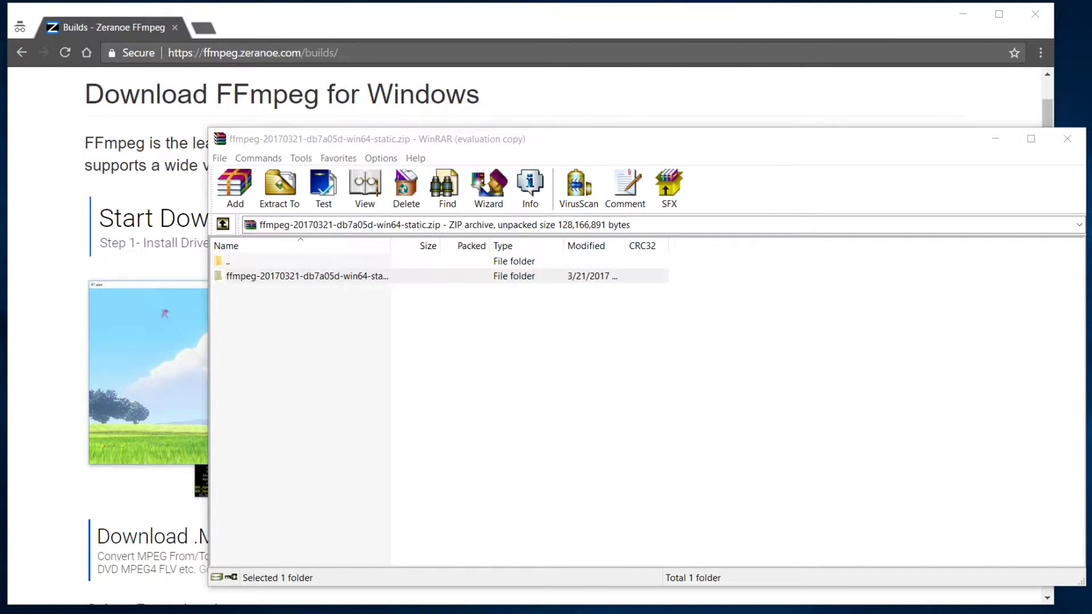
left_click(407, 351)
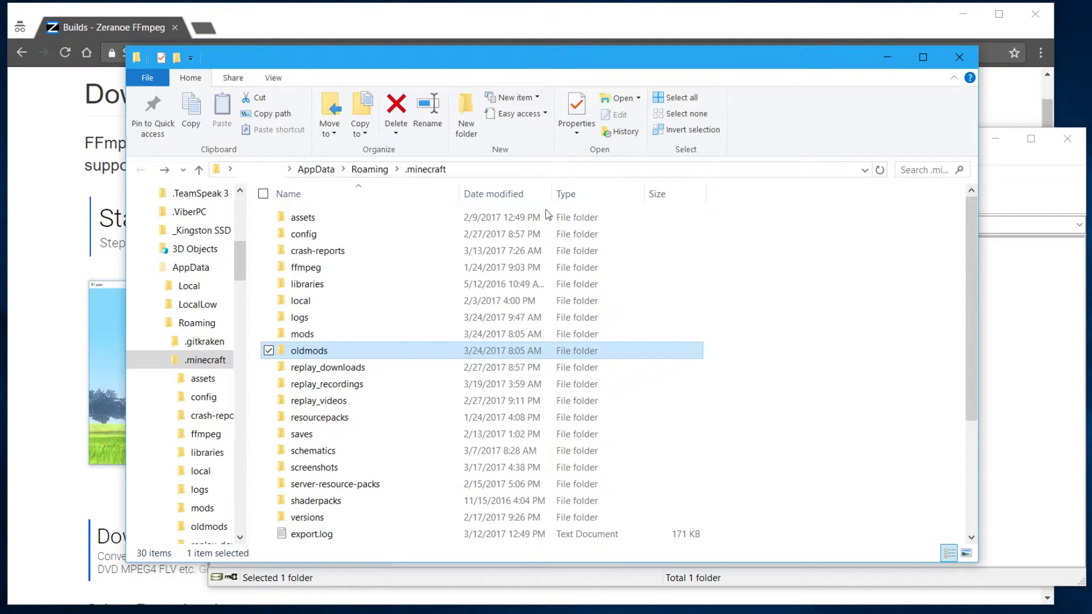
- Extract the ffmpeg build folder from the zip into .minecraft_snapshot
left_click(370, 169)
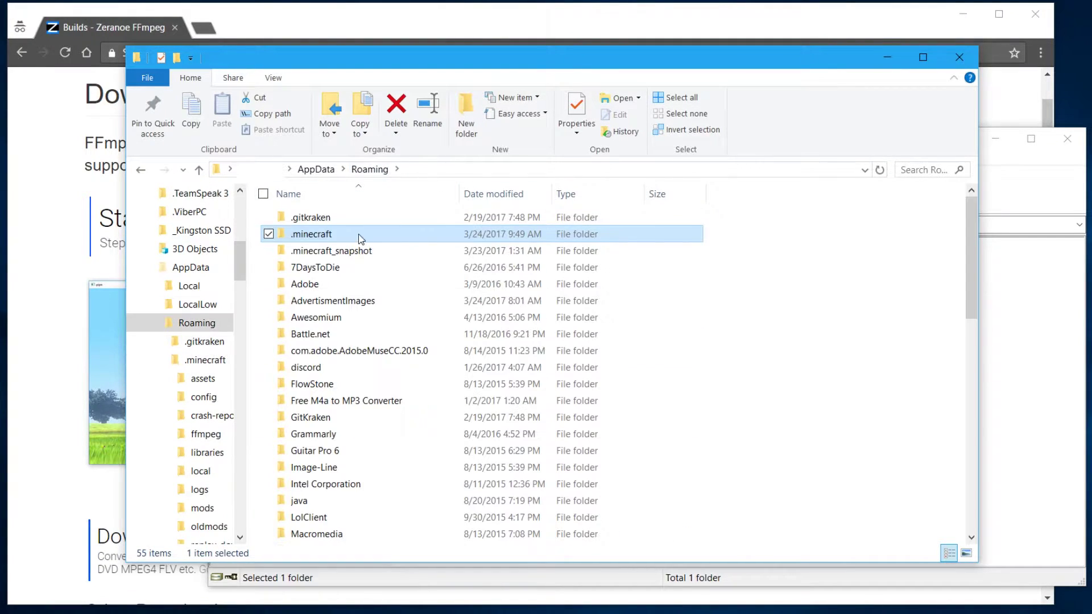
double_click(343, 254)
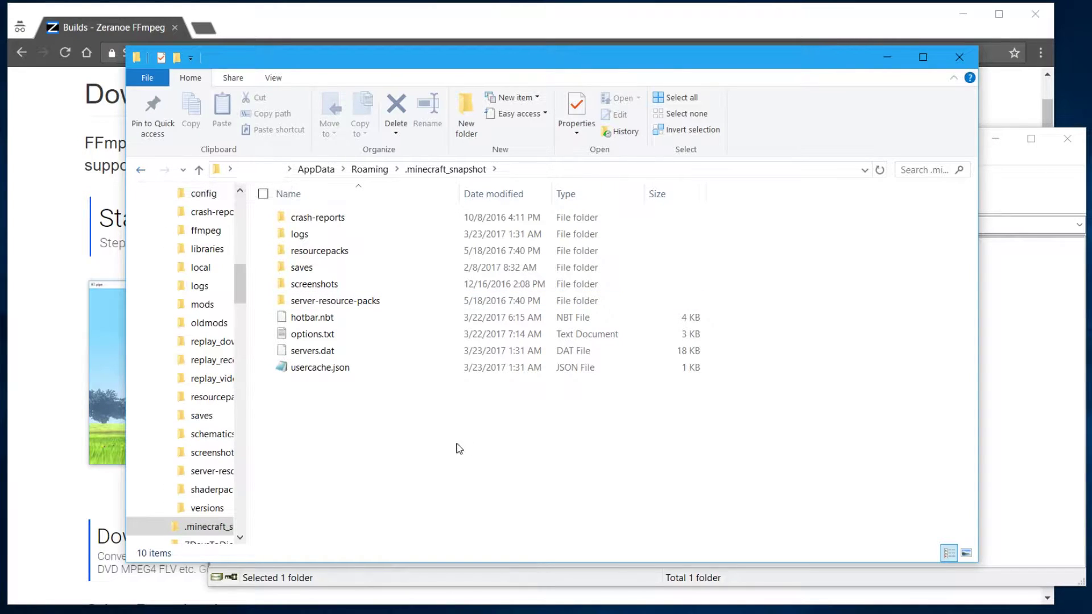
left_click(1006, 387)
left_click_drag(382, 142, 603, 231)
left_click_drag(498, 375, 312, 409)
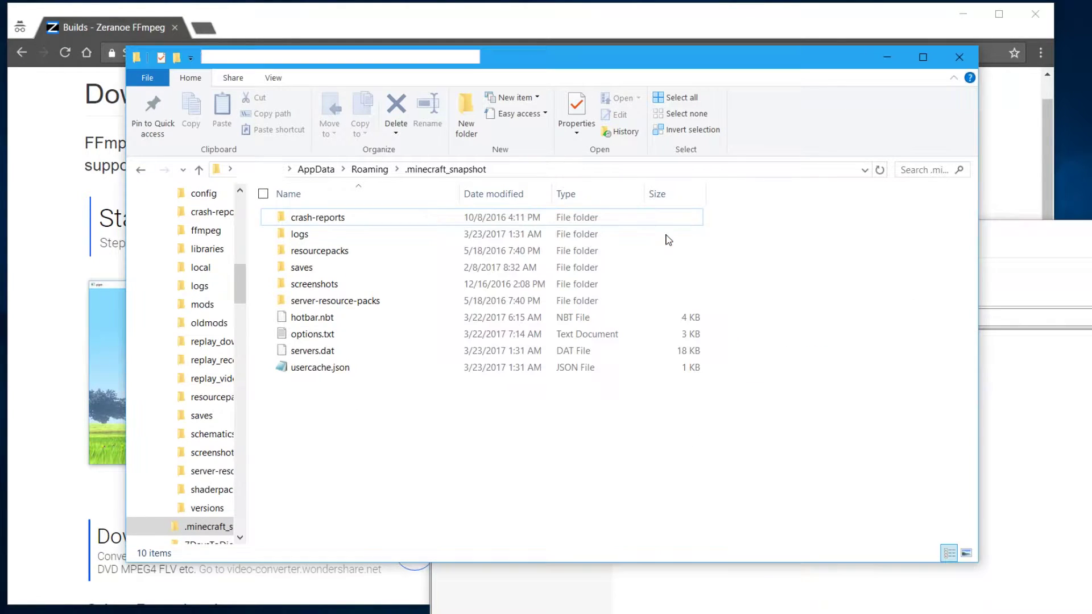
- Rename the extracted folder by removing its version suffix, leaving 'ffmpeg'
left_click(318, 235)
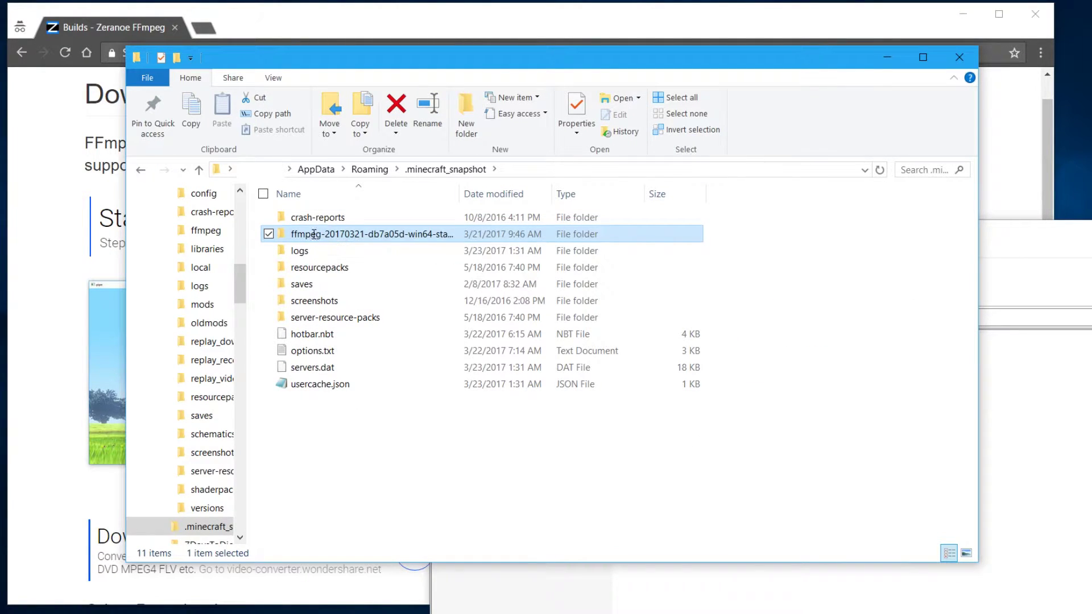
left_click(318, 235)
left_click_drag(322, 234, 623, 227)
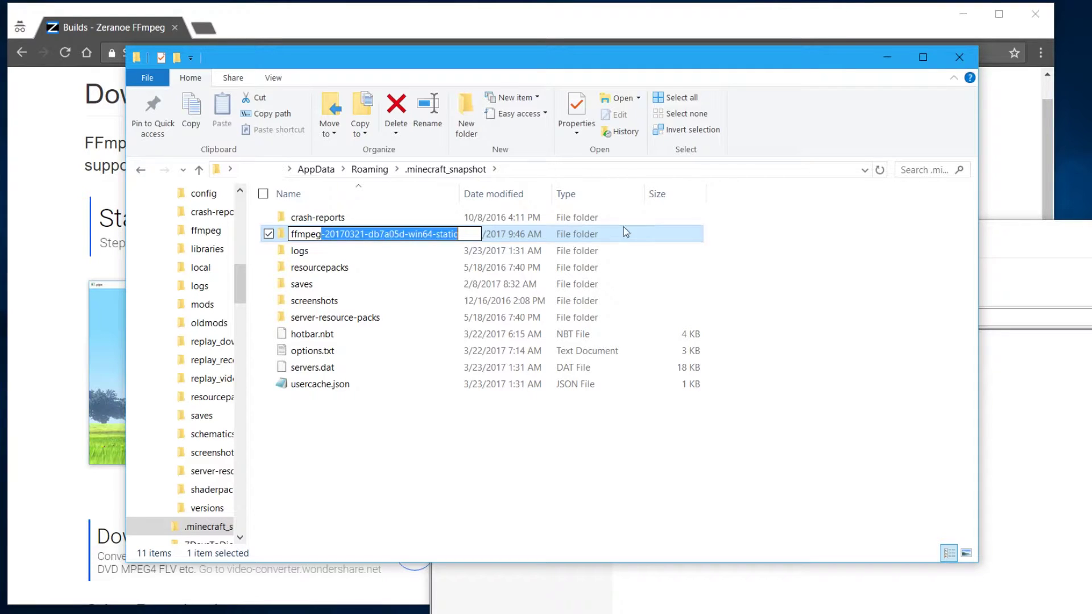
key("Delete")
key("Return")
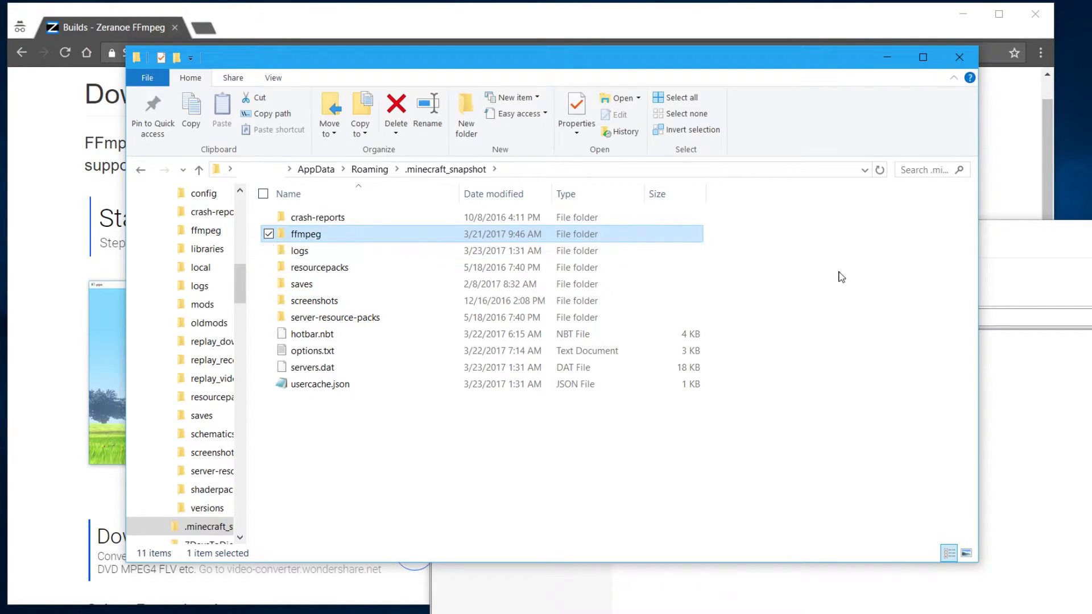
left_click_drag(1014, 238, 805, 172)
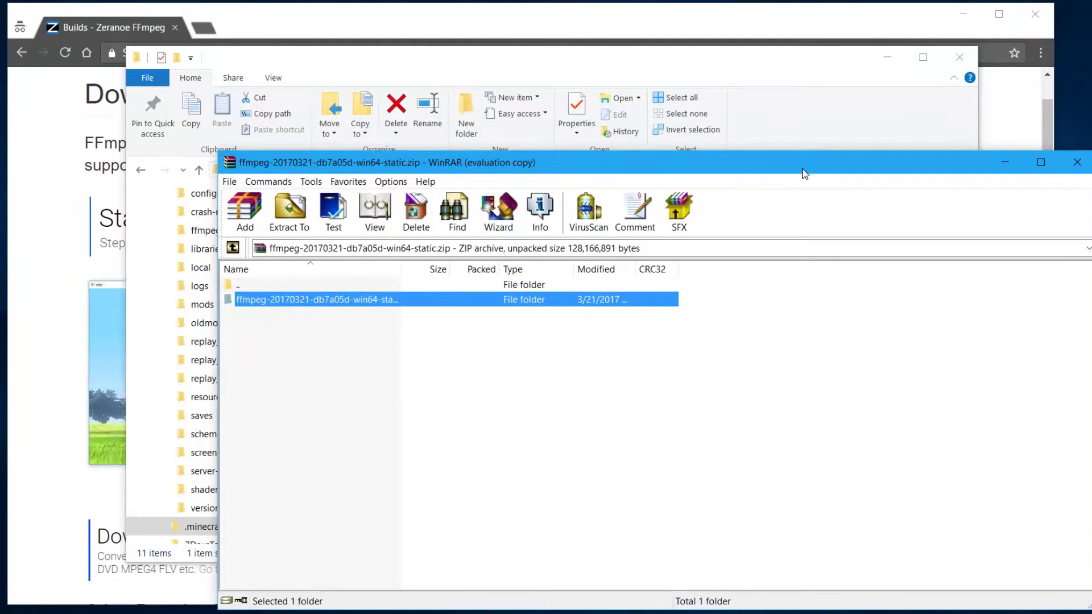
- Close the WinRAR archive window and check the ffmpeg folder's size
left_click(1076, 163)
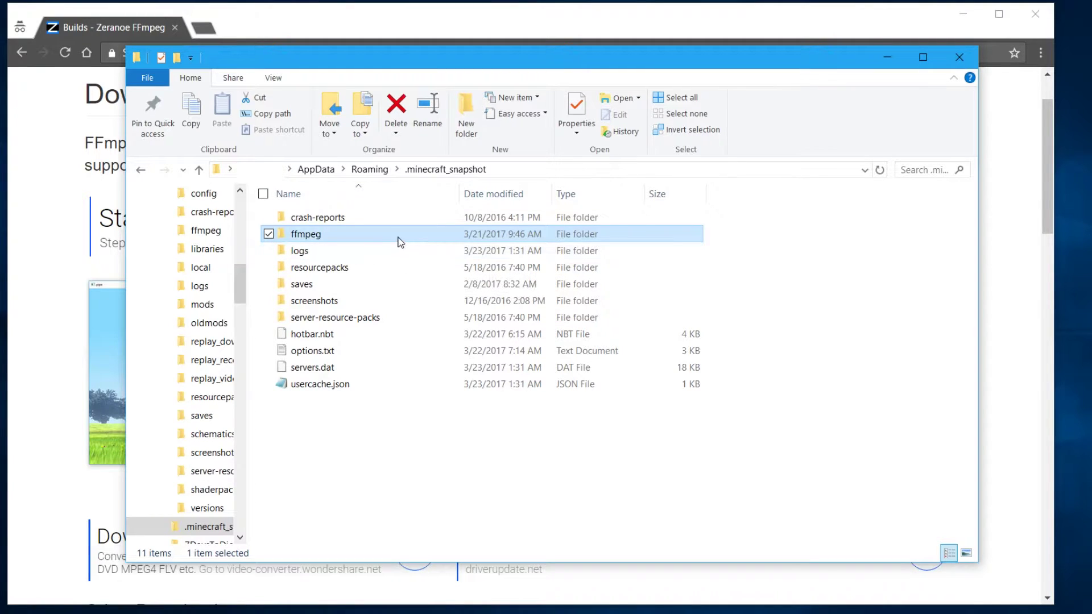
mouse_move(309, 243)
- Search Google for 'forge minecraft'
left_click(392, 28)
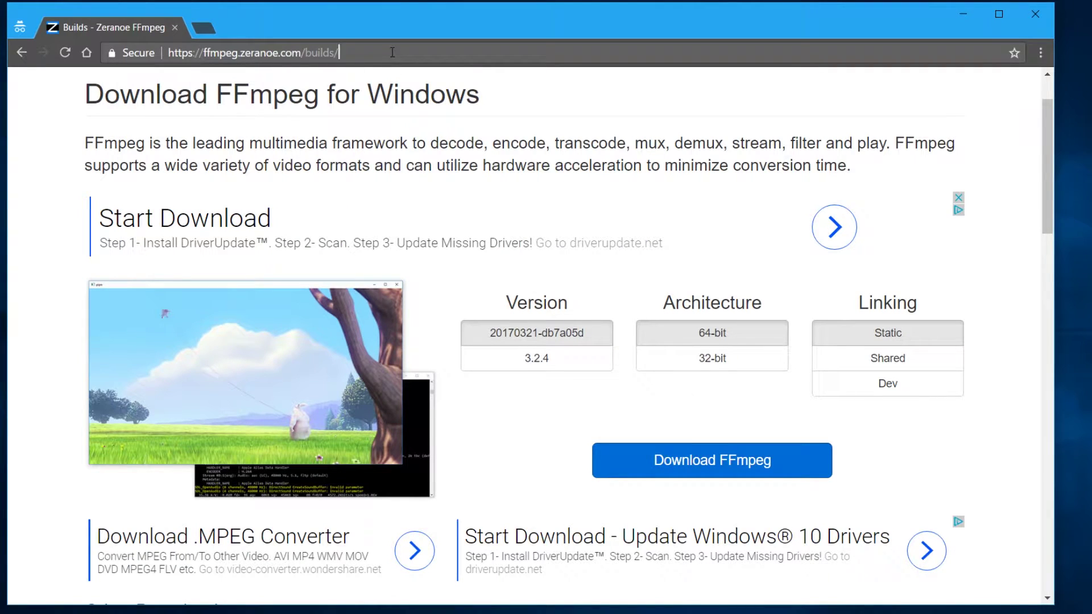
left_click(393, 52)
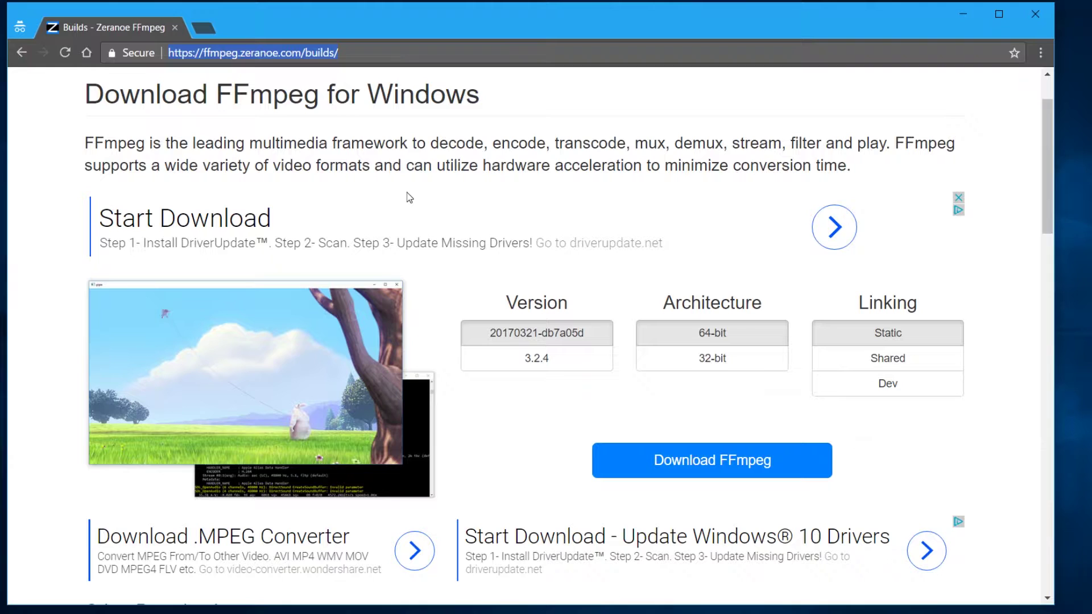
type("forge mine")
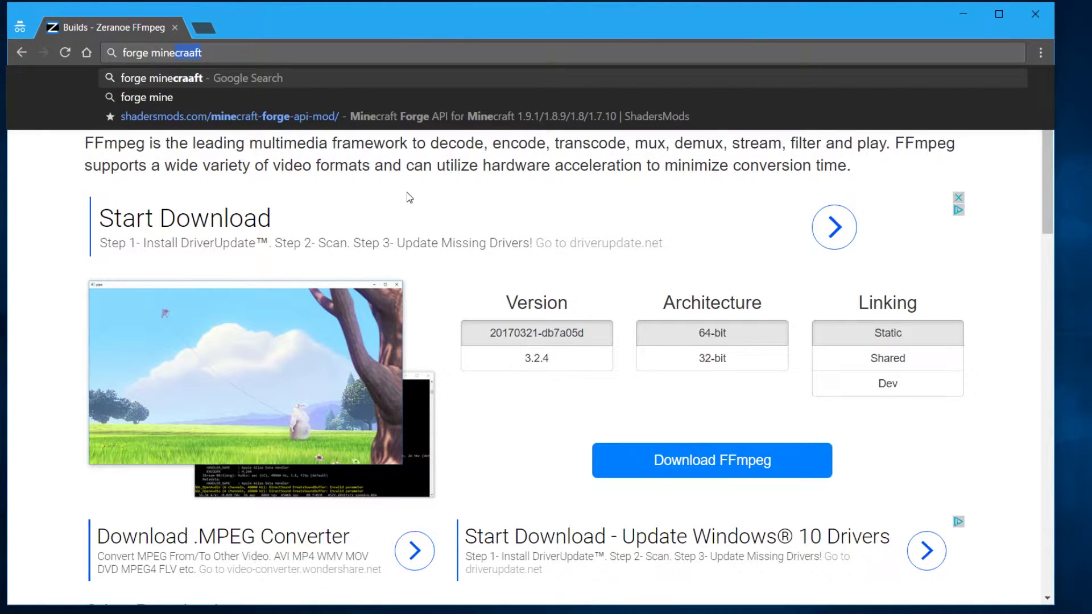
type("craft")
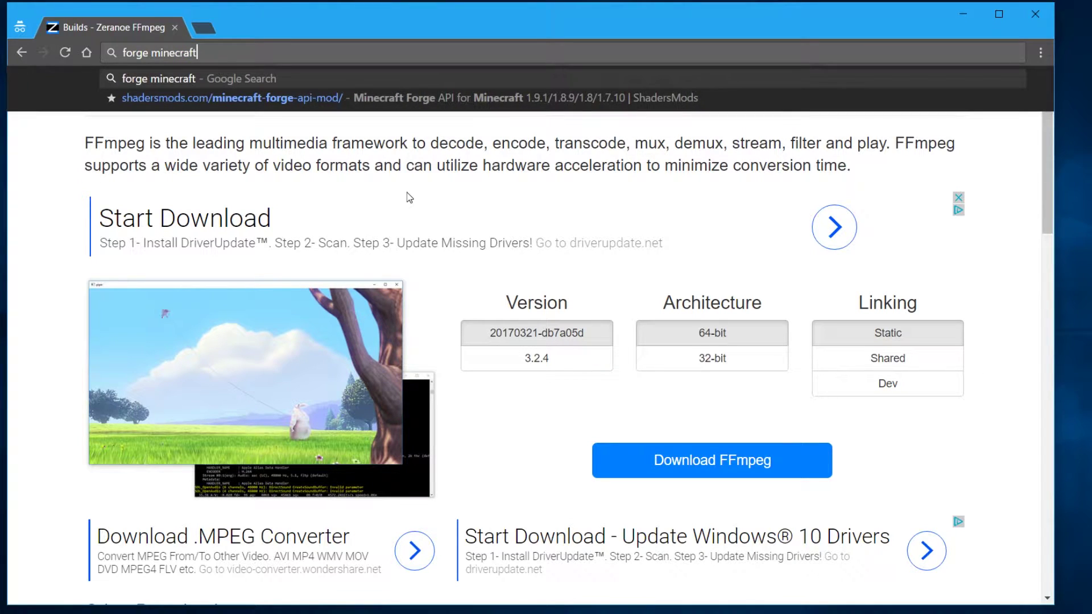
key("Return")
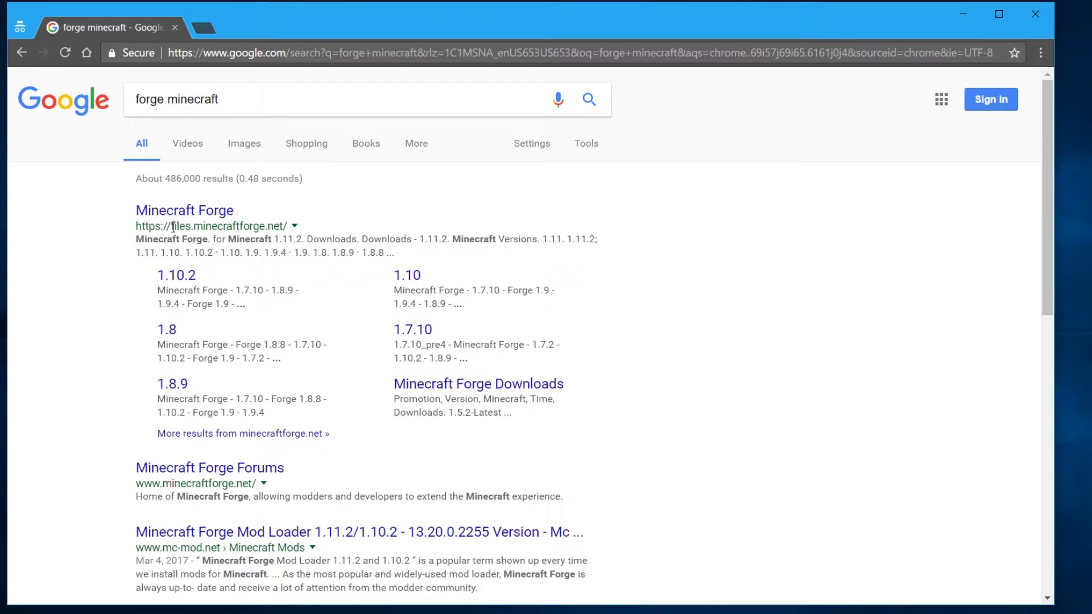
- On files.minecraftforge.net, request the latest Forge 1.11.2 Installer-win download
left_click_drag(173, 227, 283, 227)
left_click(207, 222)
left_click(206, 212)
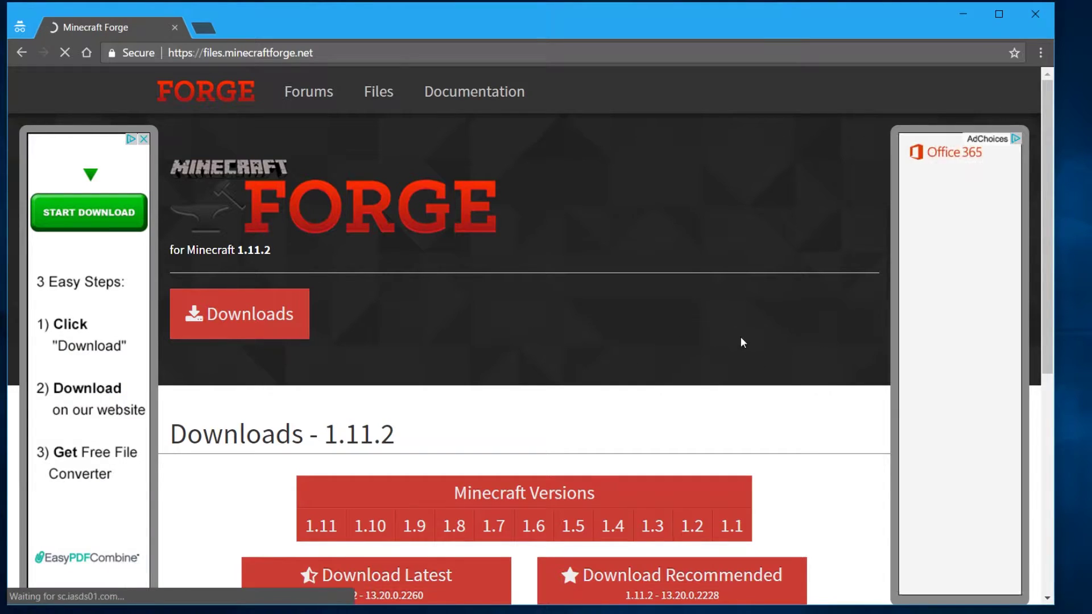
scroll(743, 342, "down", 5)
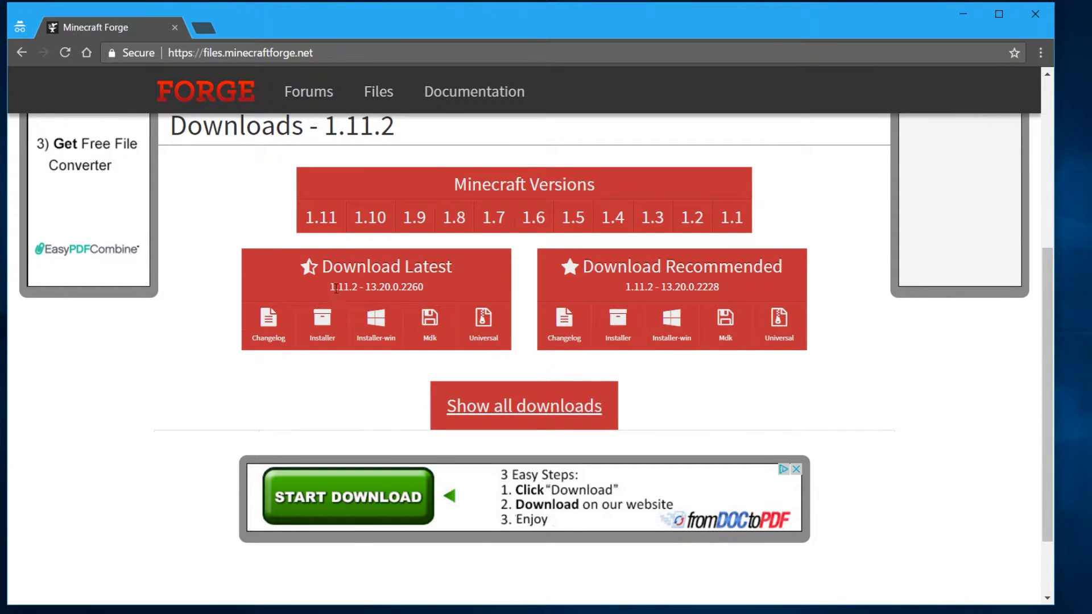
left_click_drag(330, 287, 360, 288)
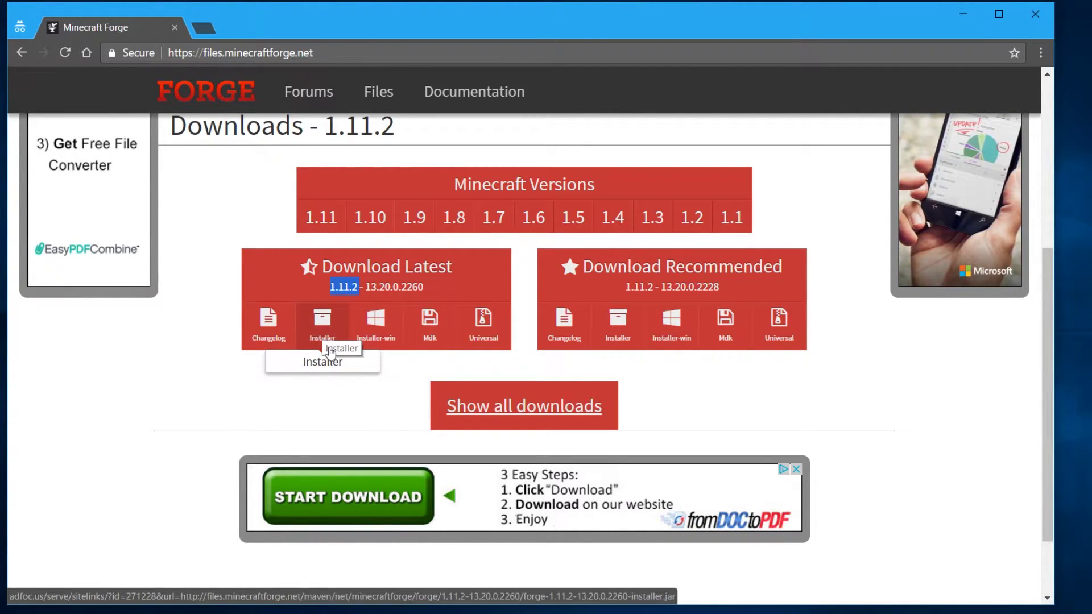
left_click(369, 339)
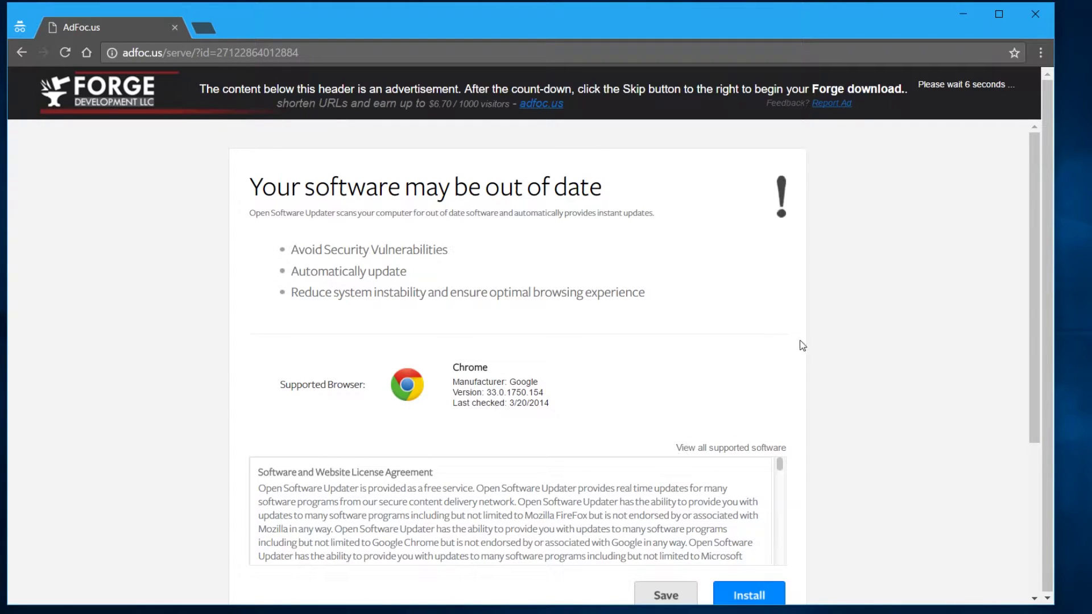
- Skip the ad and save forge-1.11.2-13.20.0.2260-installer-win.exe into MadCat
scroll(828, 319, "down", 3)
scroll(828, 318, "up", 3)
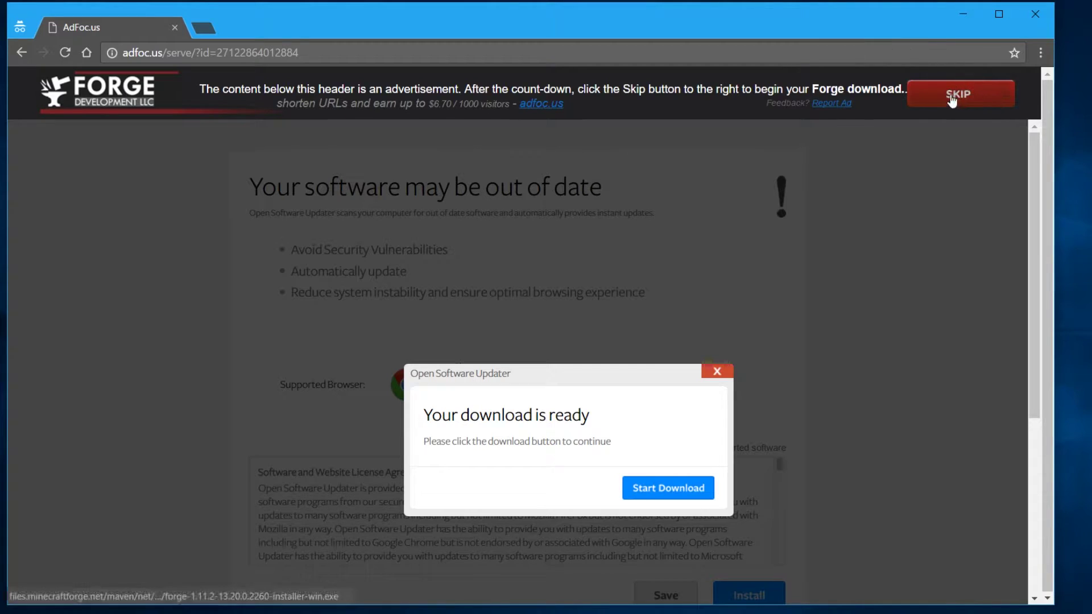
left_click(969, 101)
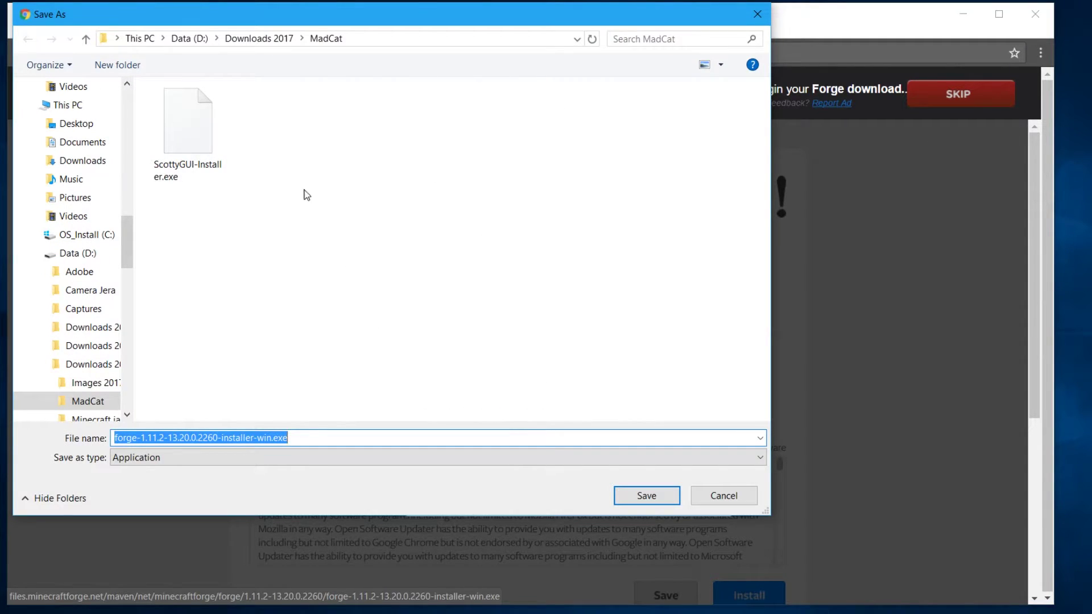
left_click(646, 495)
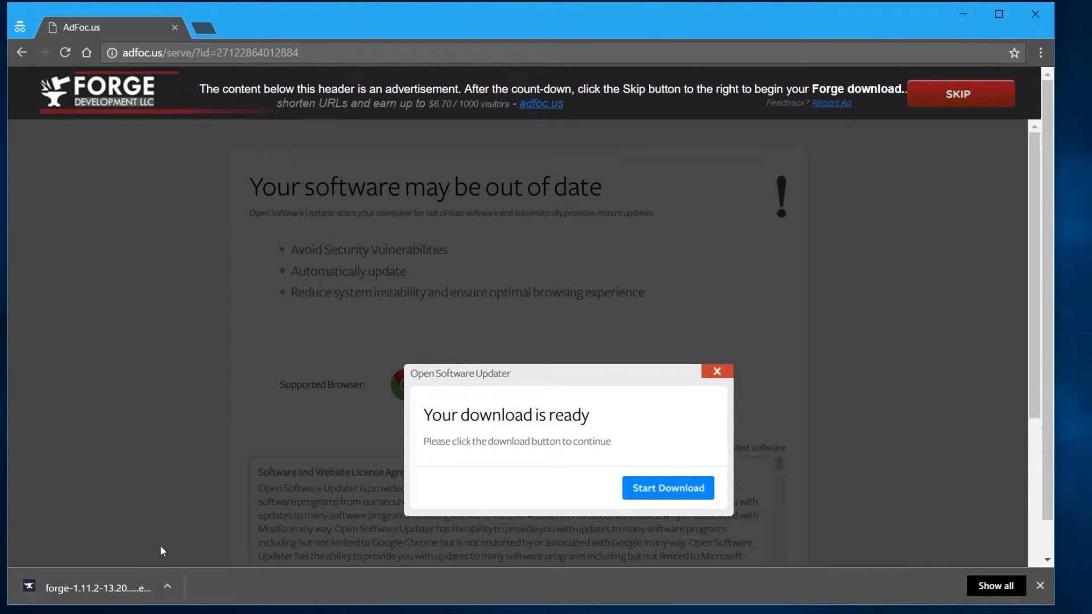
- Run the downloaded Forge installer and install the 1.11.2-13.20.0.2260 client profile
left_click(90, 591)
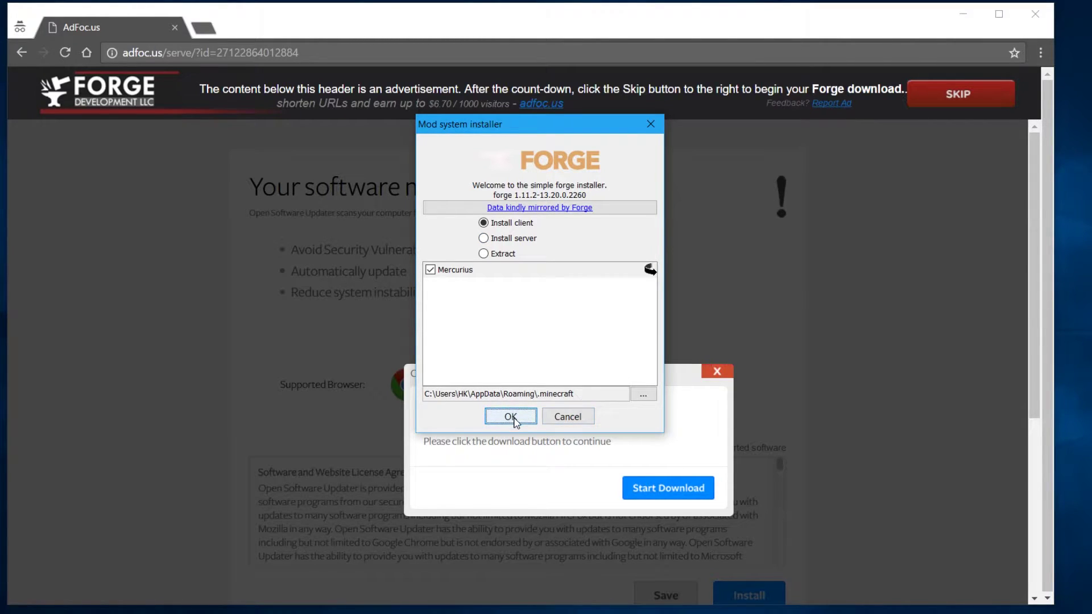
left_click(510, 416)
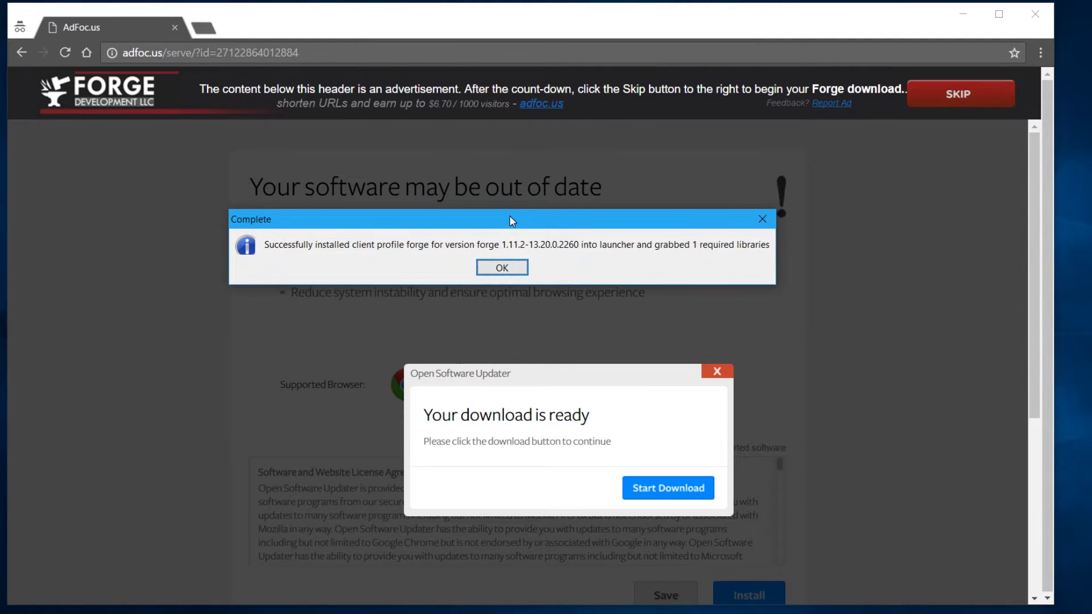
left_click(518, 269)
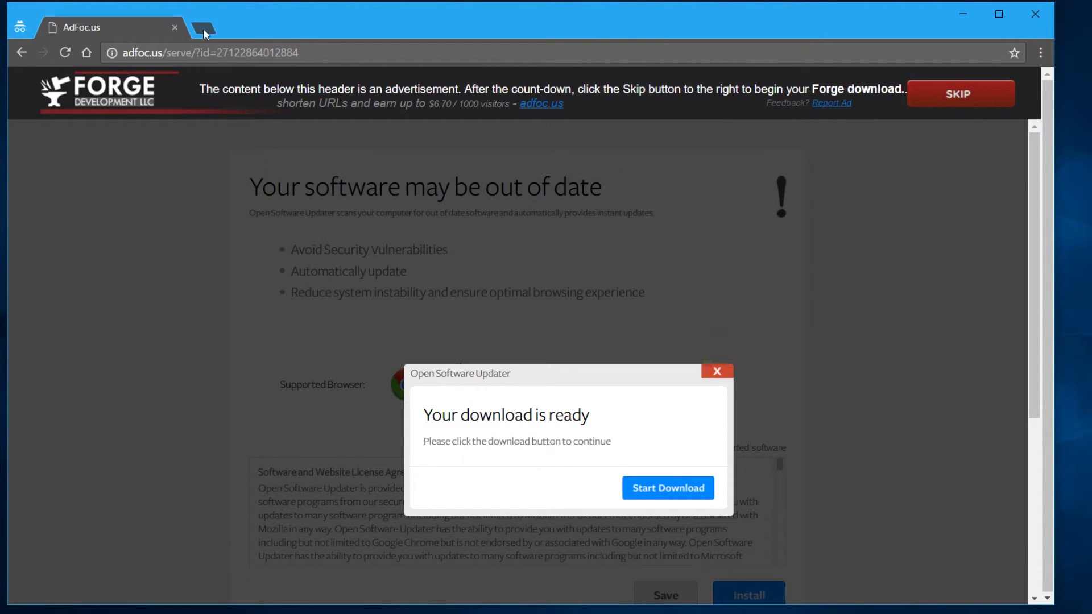
- Search Google for 'replay mod 1.11.2' using the address bar suggestion
left_click(320, 52)
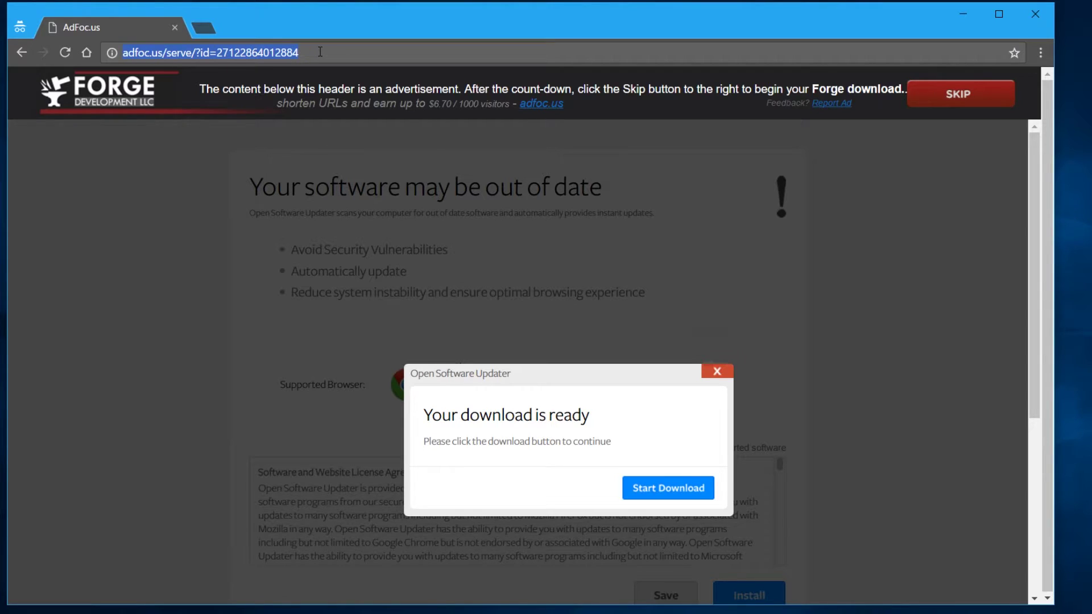
type("replay")
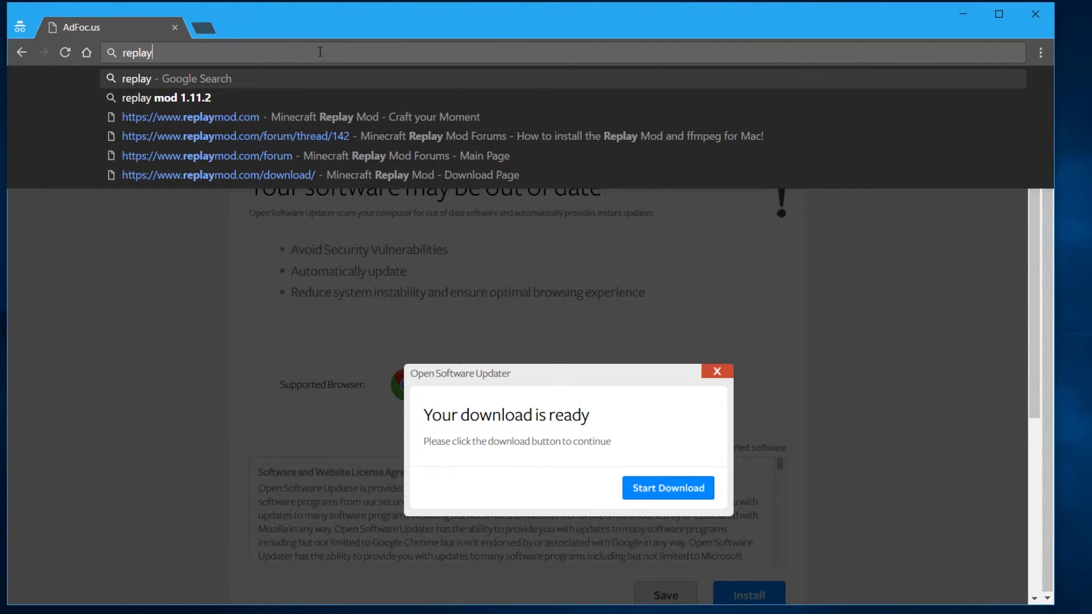
key("Down")
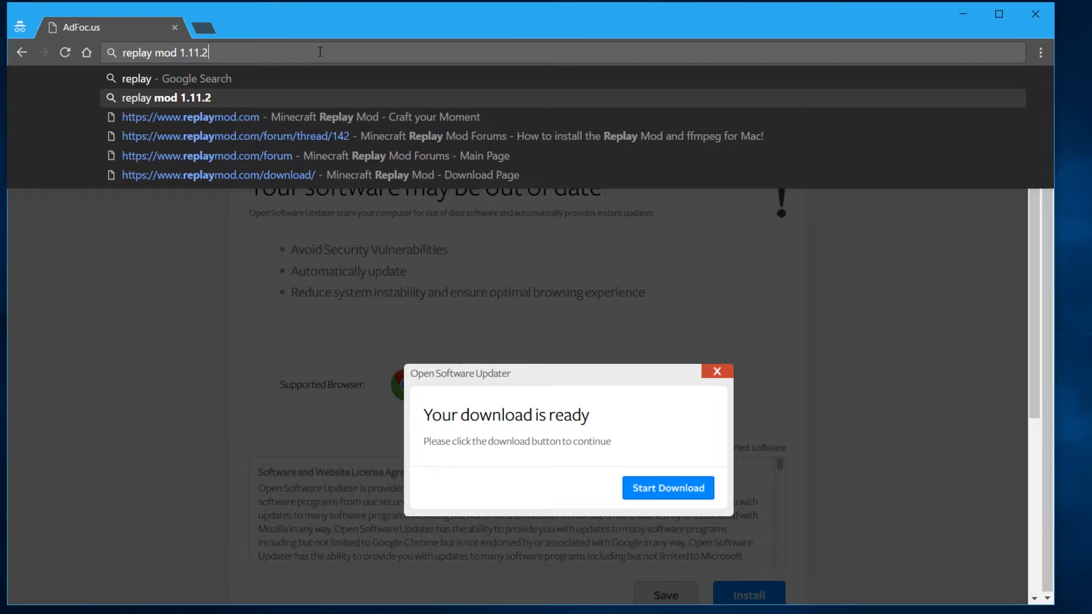
key("Return")
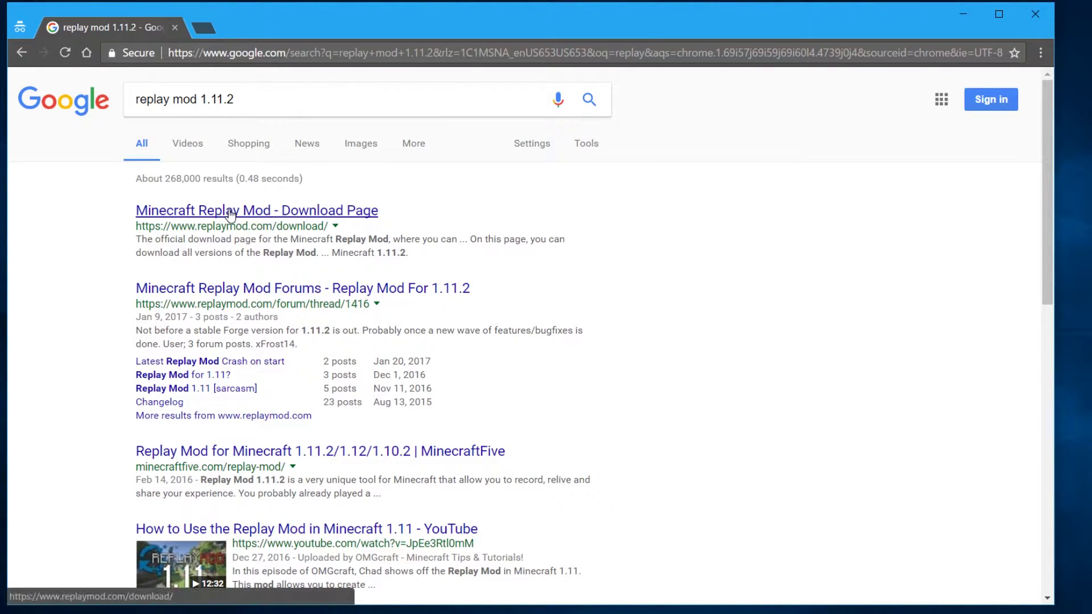
- Open the Minecraft Replay Mod download page and scroll down to the 1.11.2 release
left_click(291, 211)
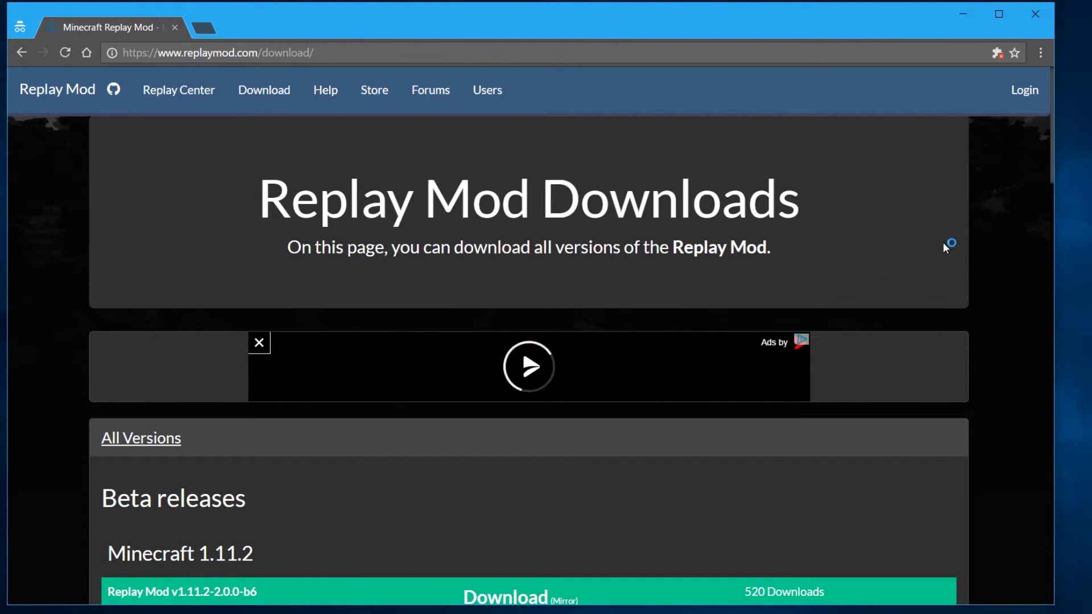
scroll(910, 254, "down", 1)
scroll(909, 254, "down", 1)
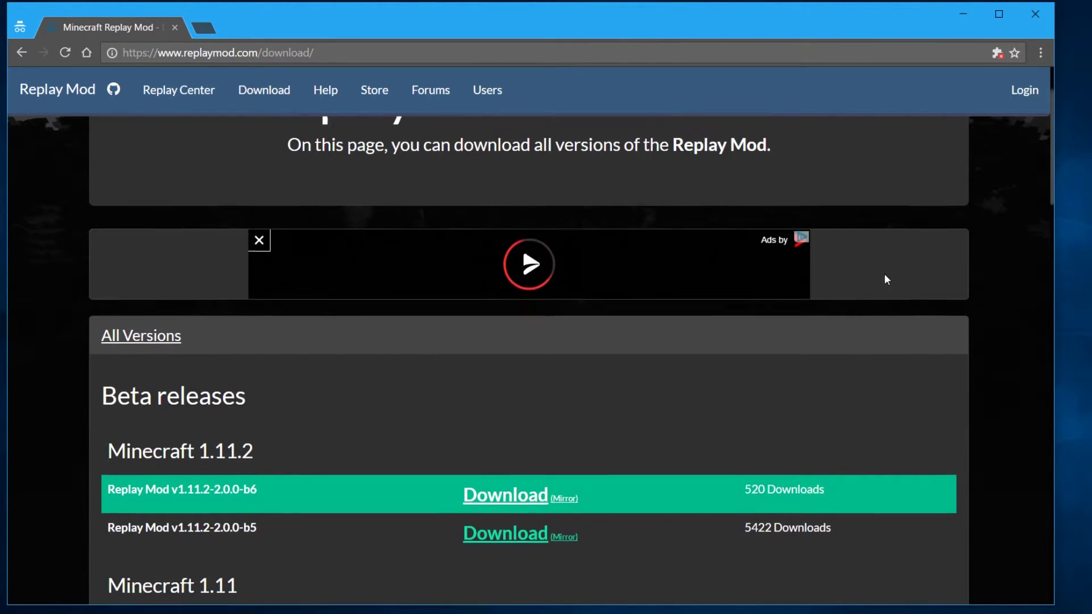
scroll(883, 271, "down", 1)
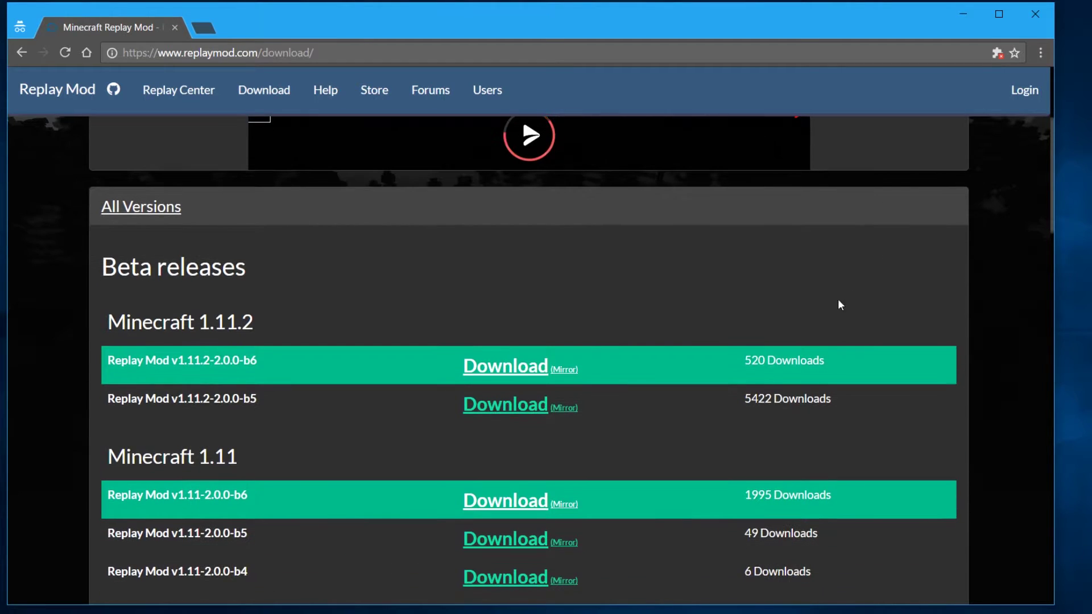
scroll(410, 355, "down", 1)
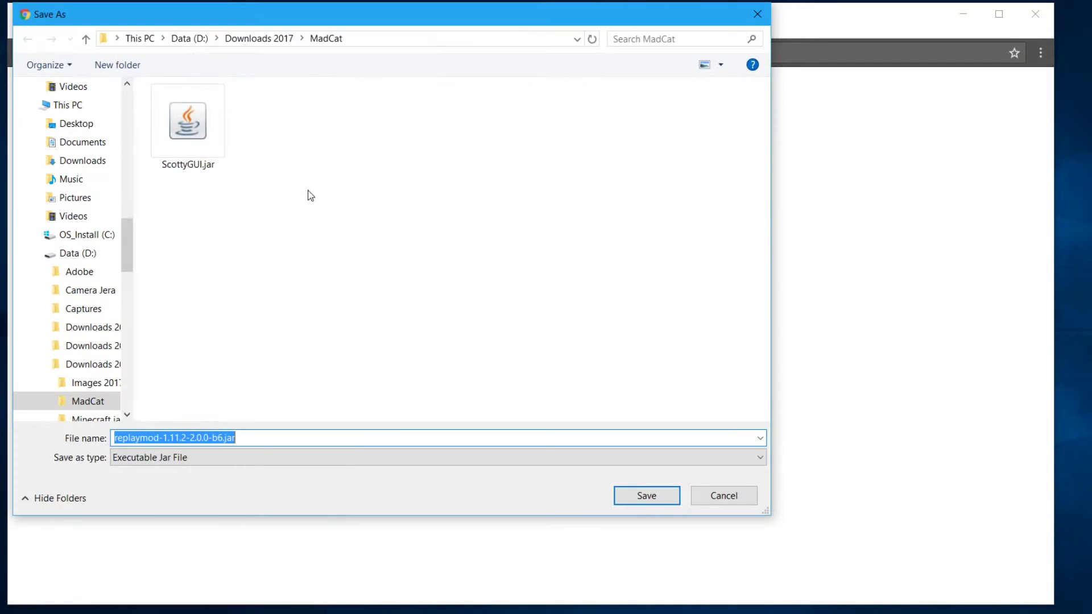
- Save replaymod-1.11.2-2.0.0-b6.jar to MadCat, close the Security error tab, and minimize Chrome
left_click(667, 501)
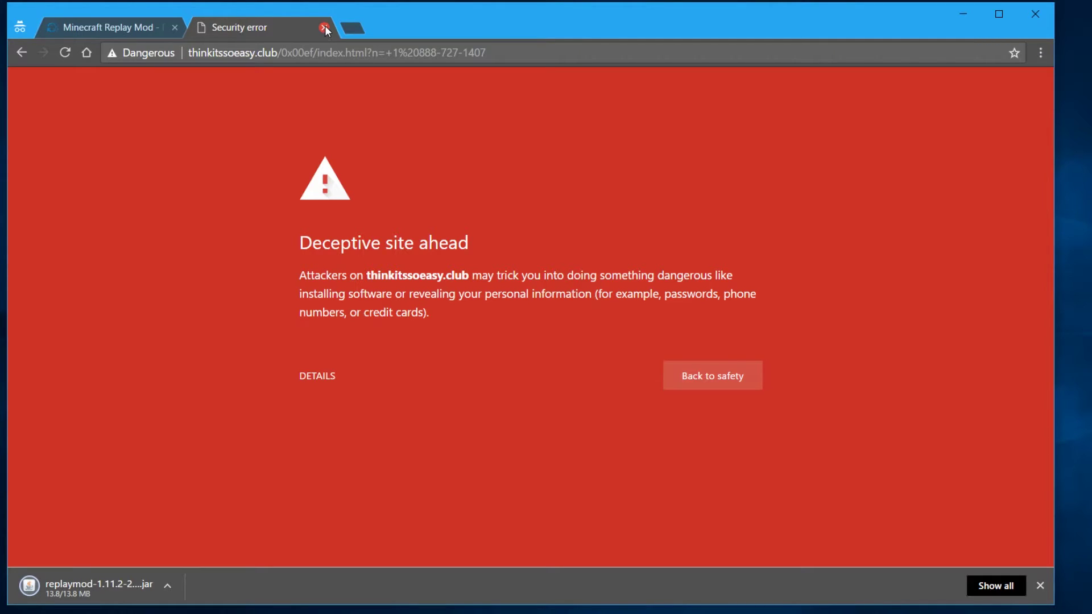
left_click(324, 27)
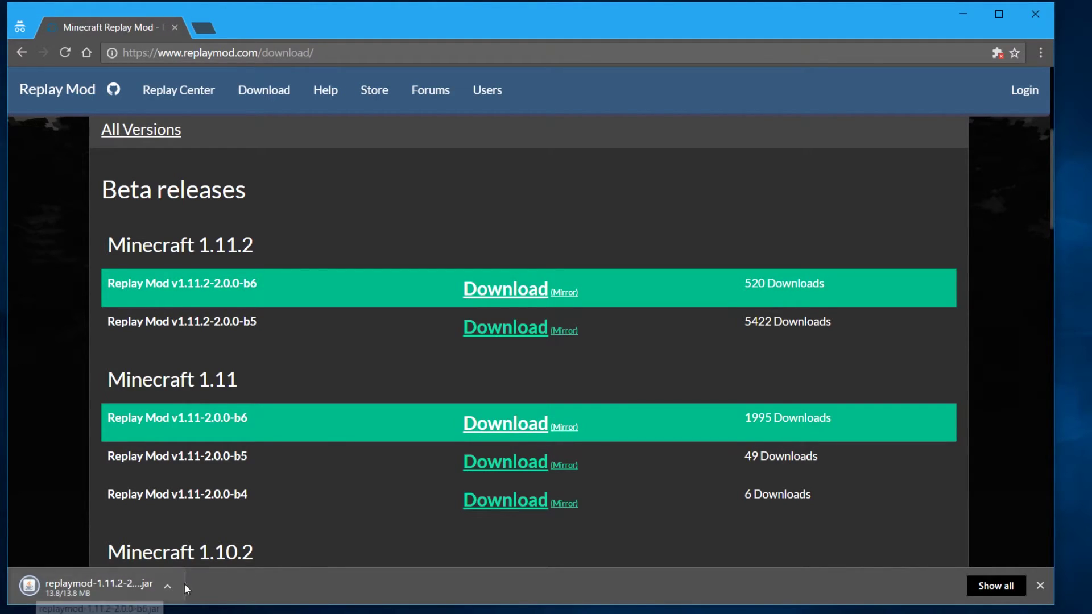
left_click(958, 15)
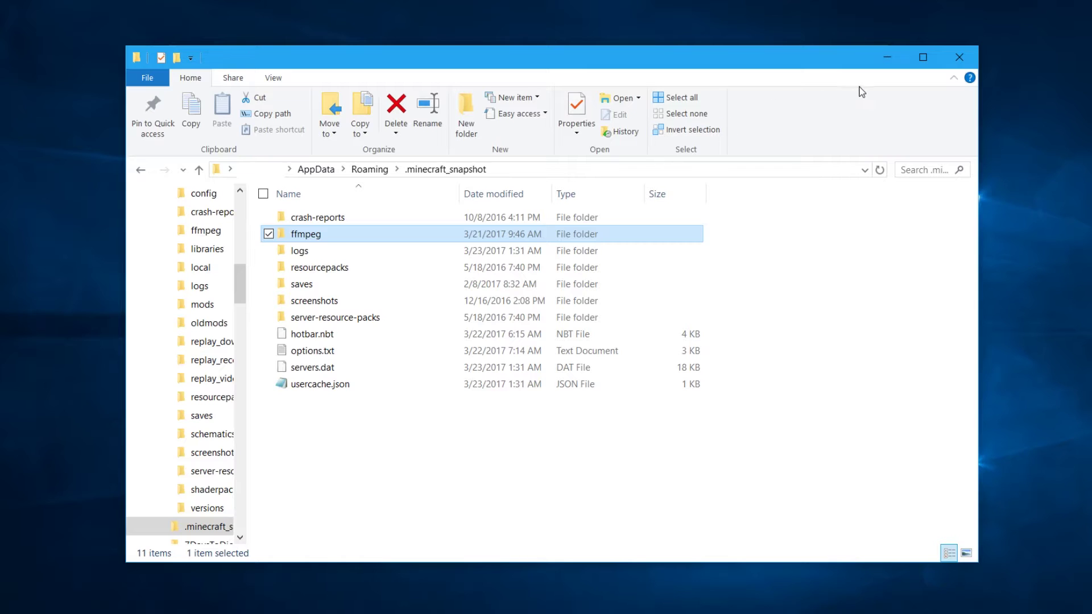
- Select the Forge profile in Minecraft Launcher and press PLAY
left_click(881, 64)
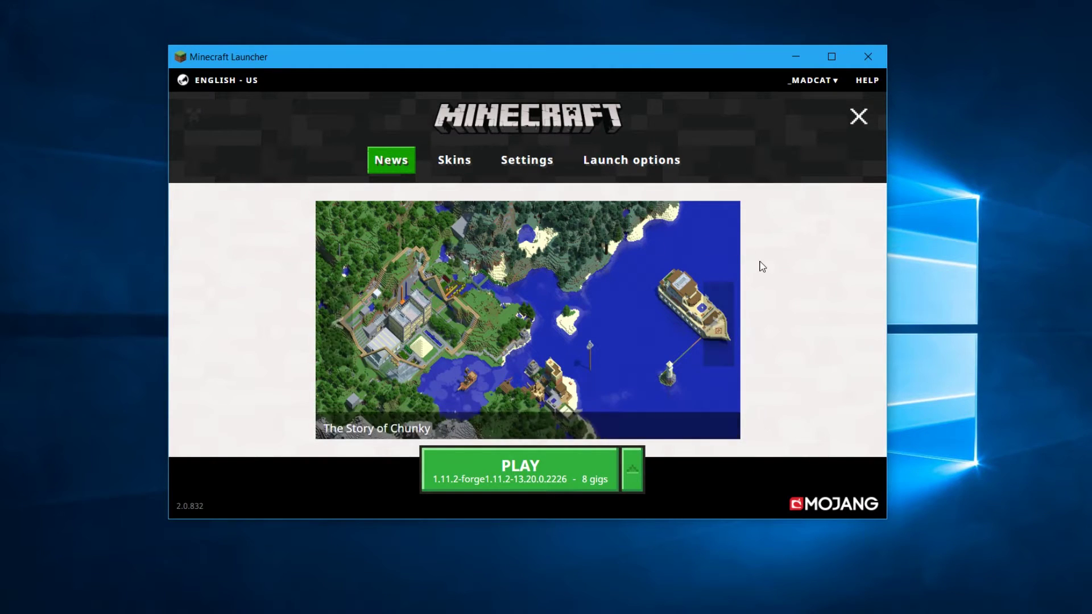
left_click(634, 472)
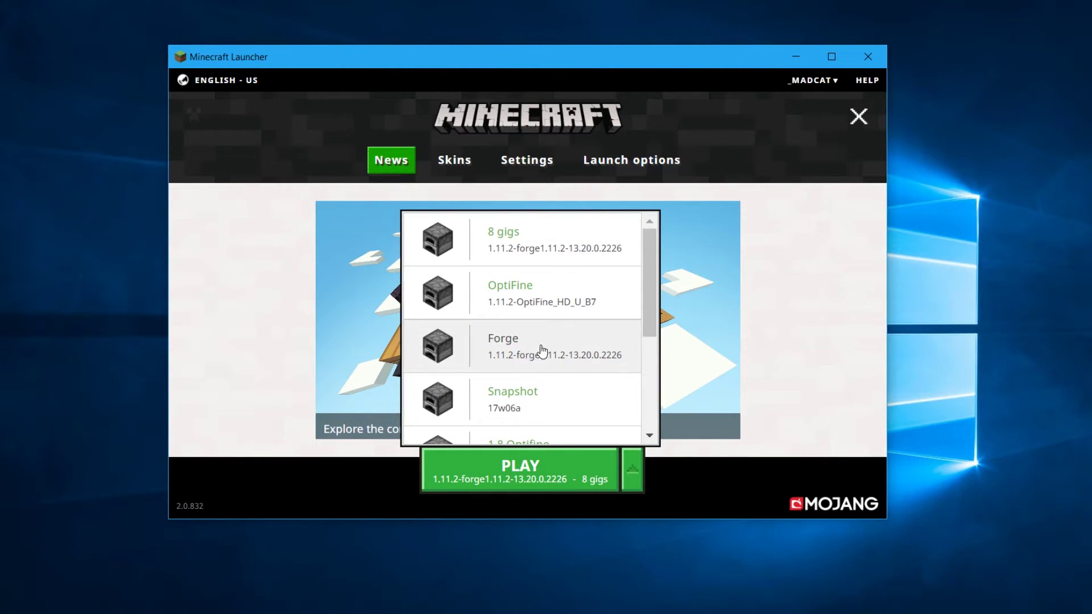
left_click(587, 359)
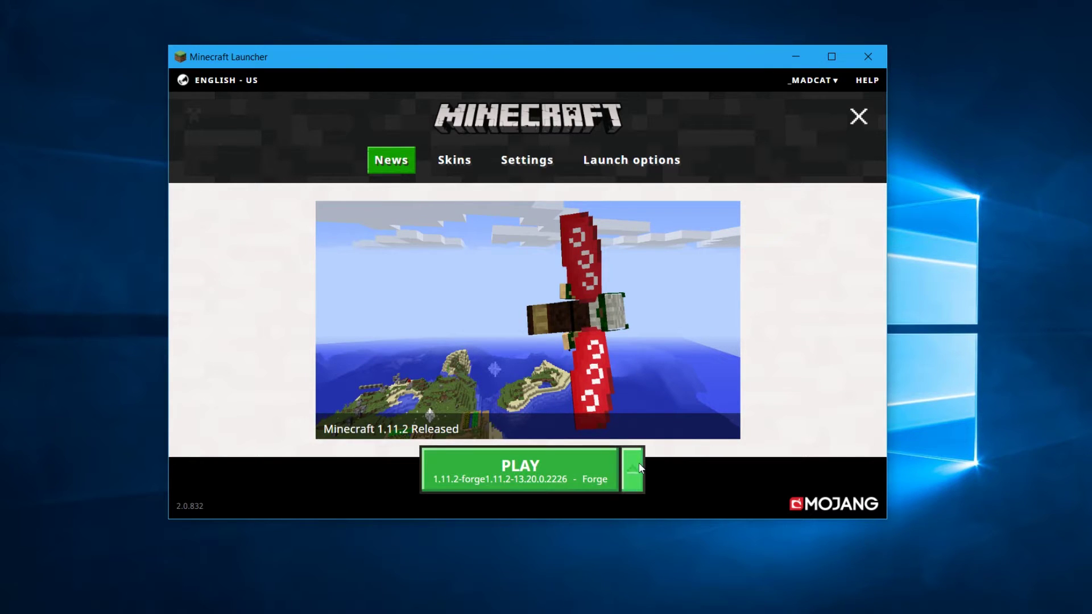
left_click(636, 471)
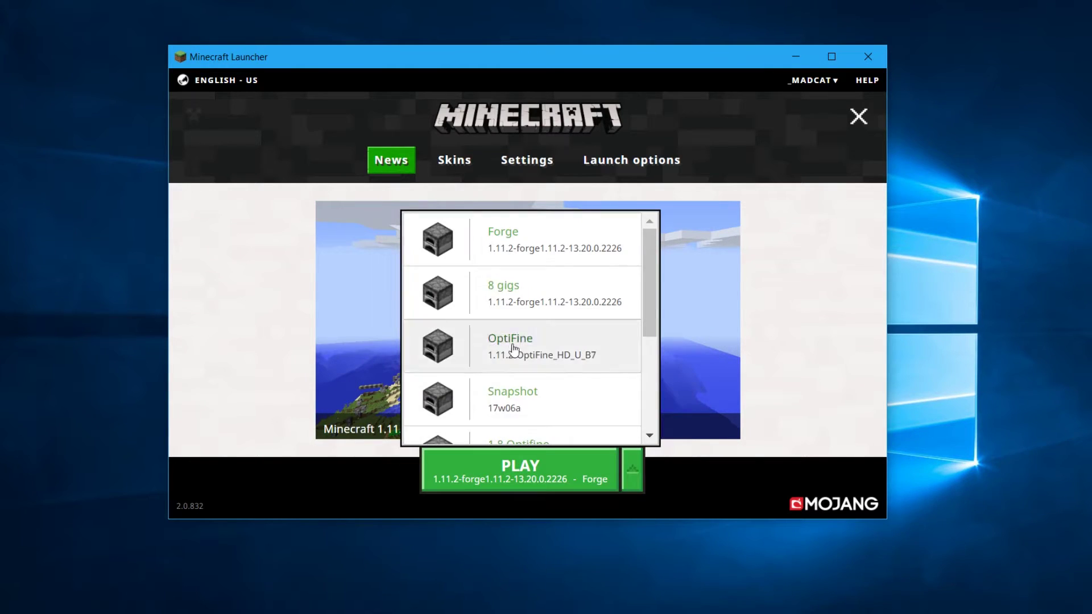
left_click(713, 481)
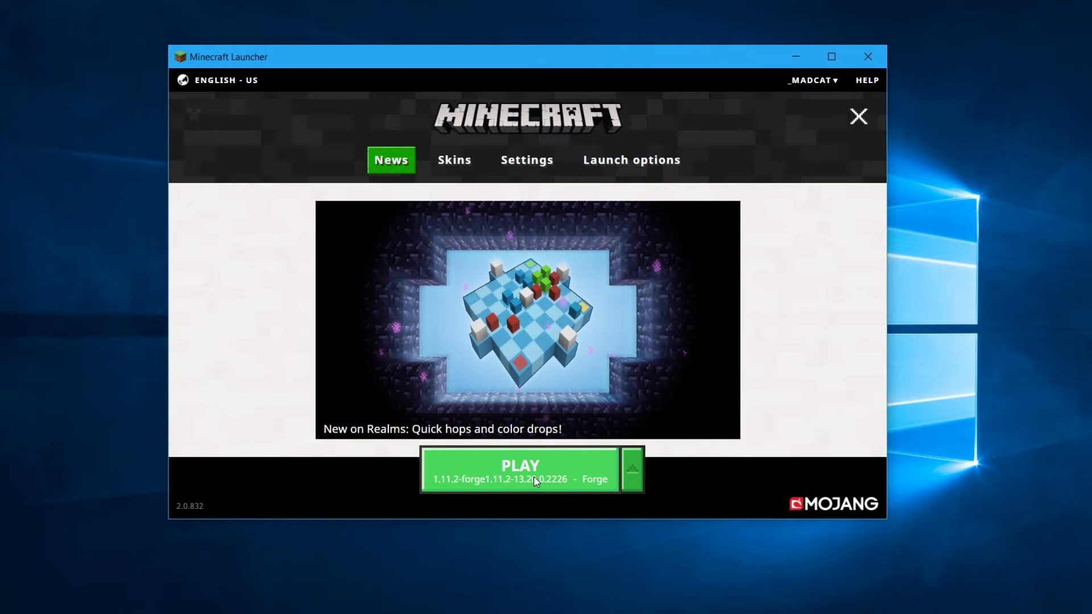
left_click(533, 476)
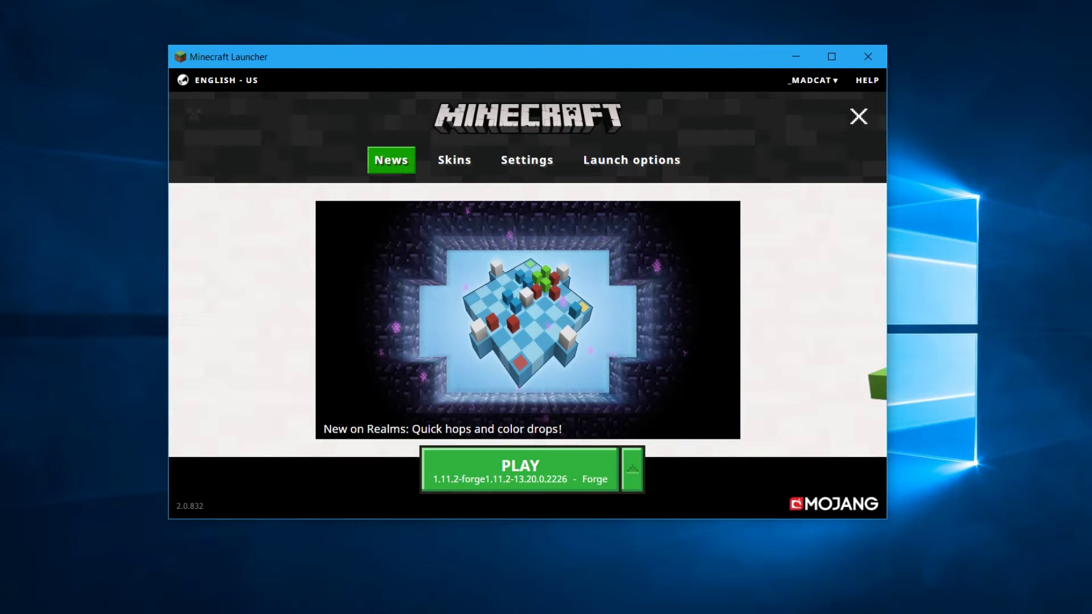
left_click(492, 478)
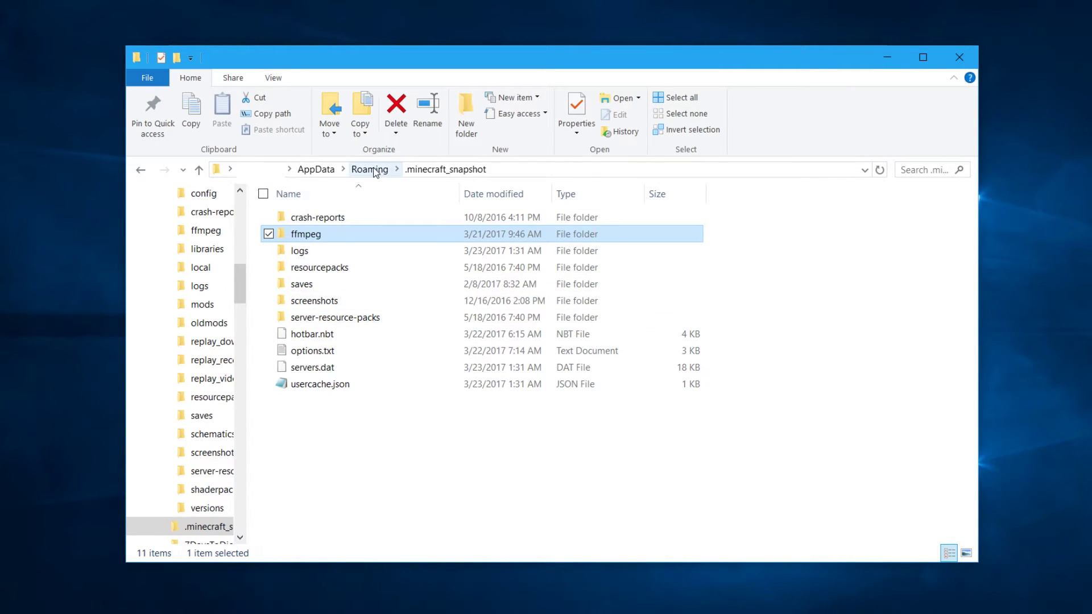
- Paste replaymod-1.11.2-2.0.0-b5.jar into the empty .minecraft mods folder
left_click(370, 170)
double_click(310, 234)
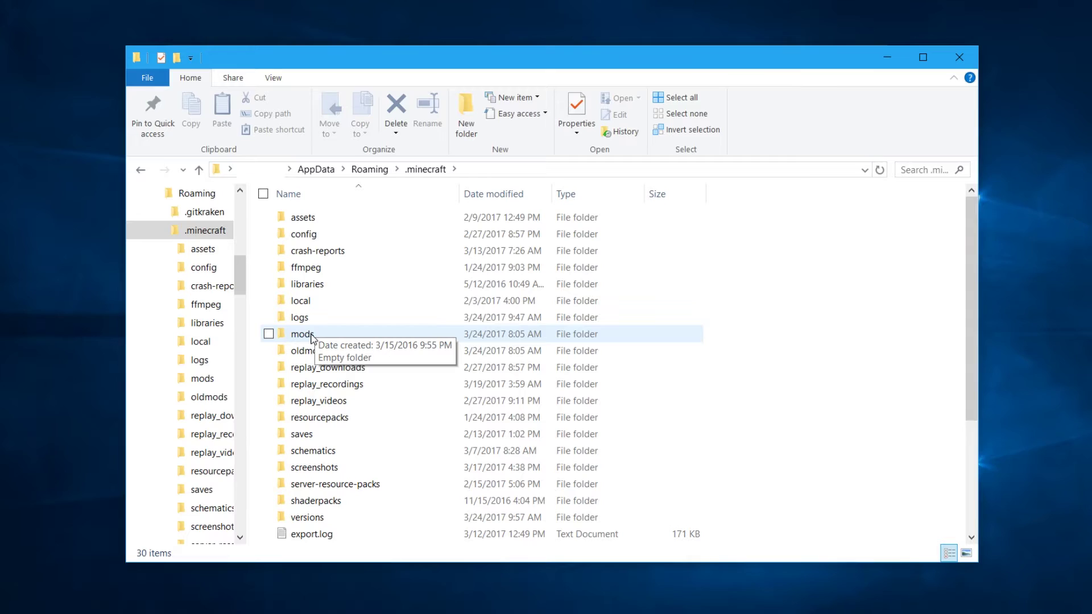
double_click(301, 334)
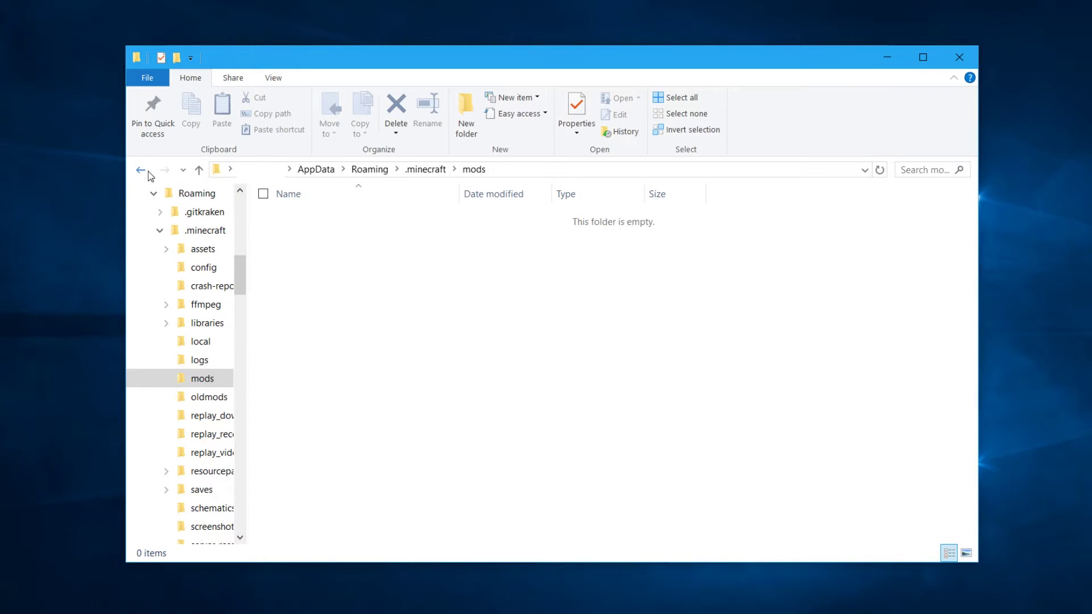
key("ctrl+v")
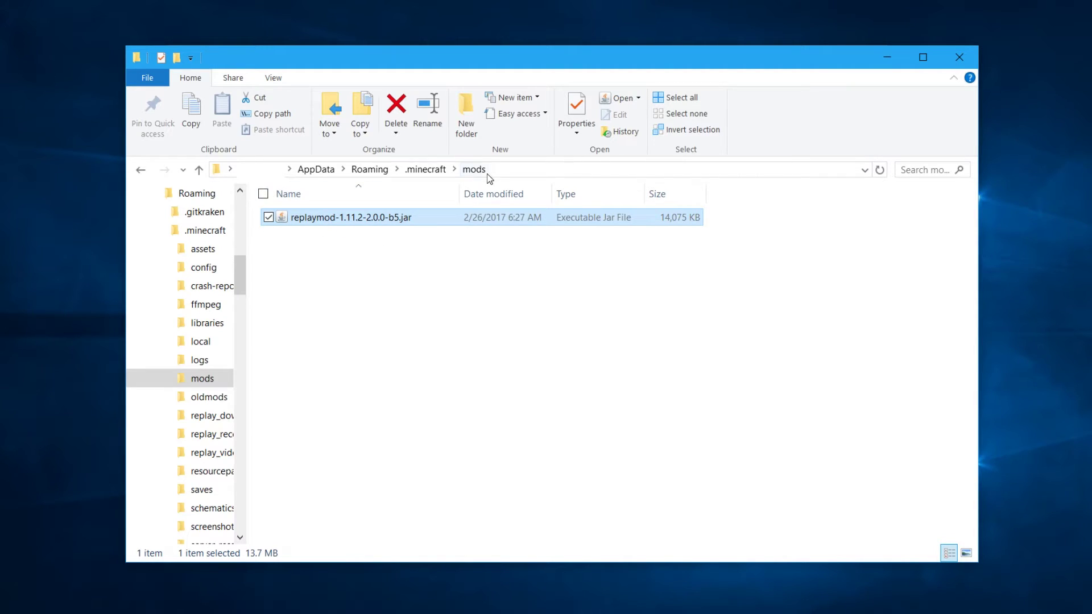
left_click(481, 298)
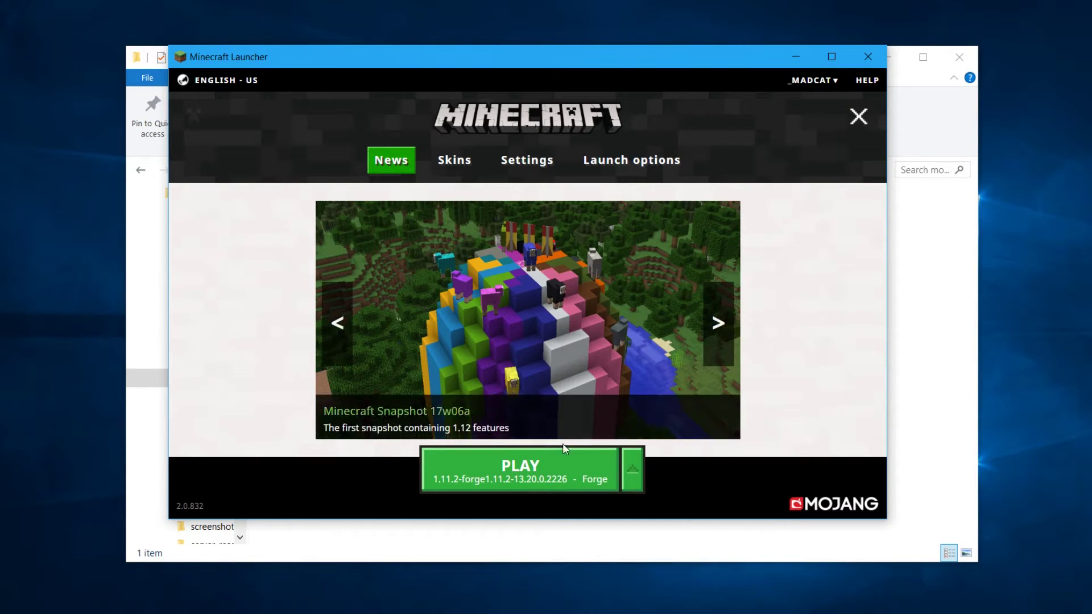
- Launch Minecraft with the Forge profile and wait for the 14-mod title menu
left_click(491, 479)
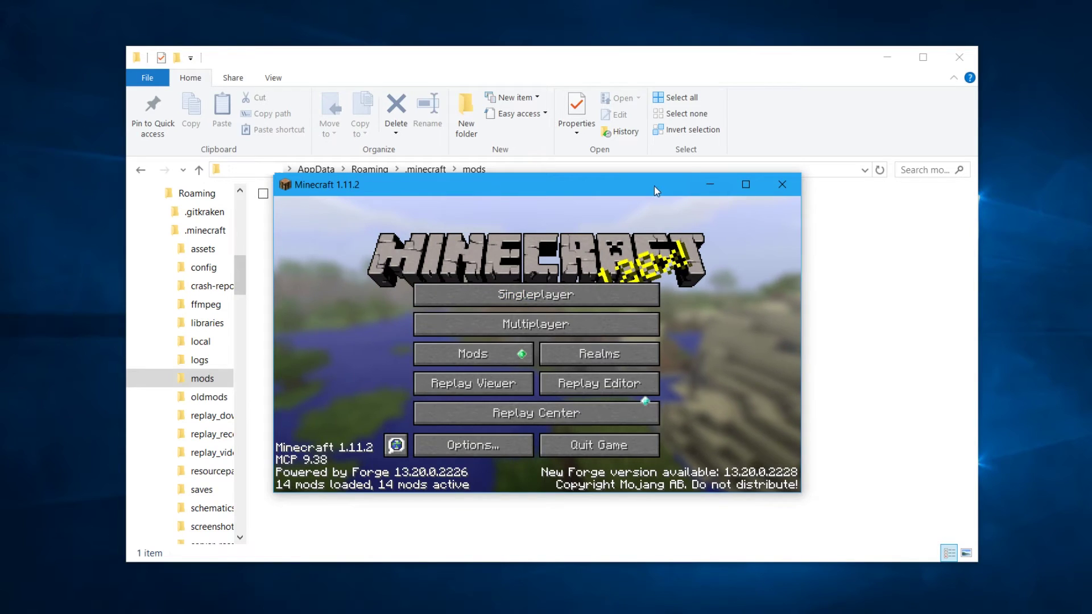
- Move and enlarge the Minecraft window, then open the Replay Editor and go back
left_click_drag(614, 186, 502, 47)
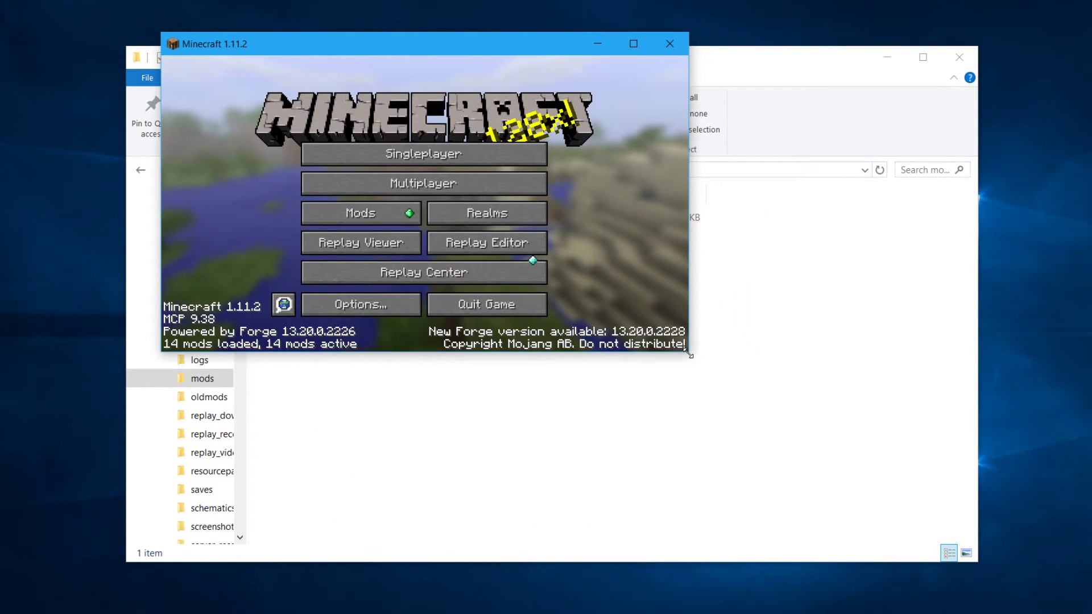
left_click_drag(693, 344, 962, 579)
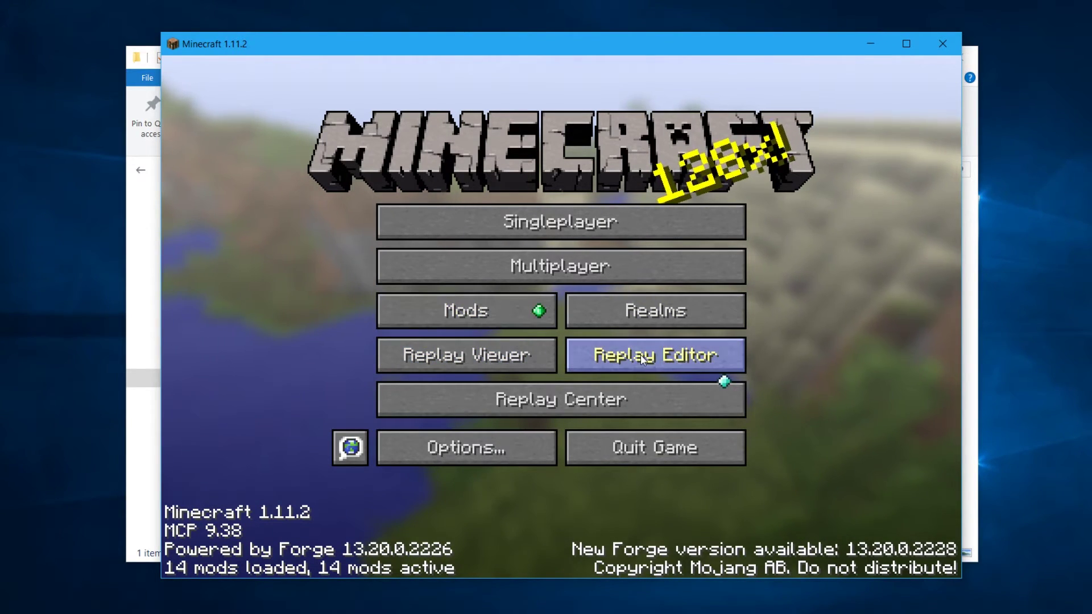
left_click(584, 353)
left_click(850, 541)
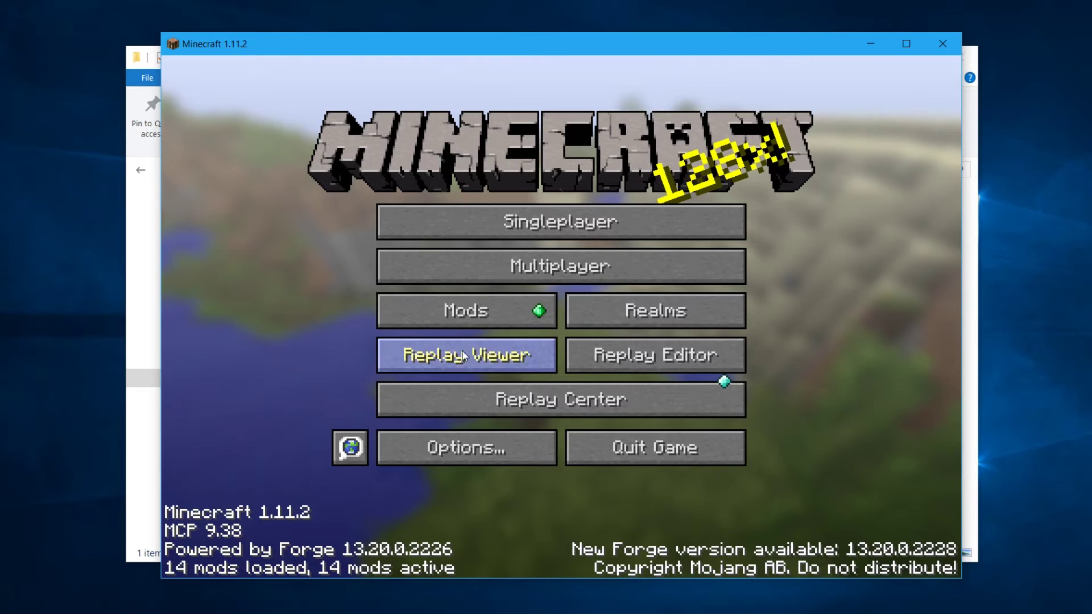
- Browse the saved replays and Replay Mod settings, then return to the title menu
left_click(466, 354)
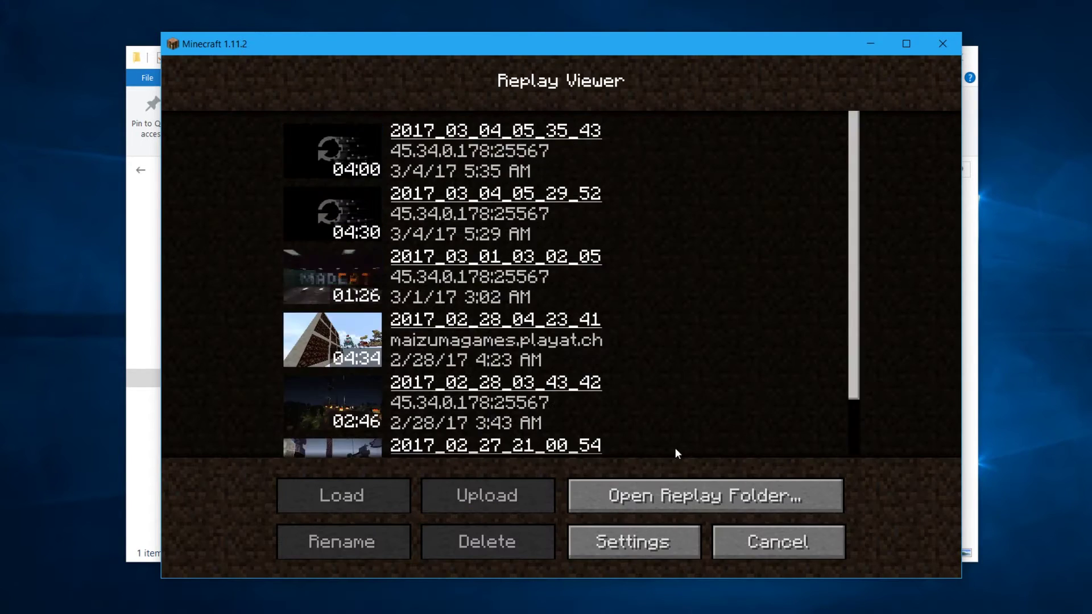
left_click(633, 543)
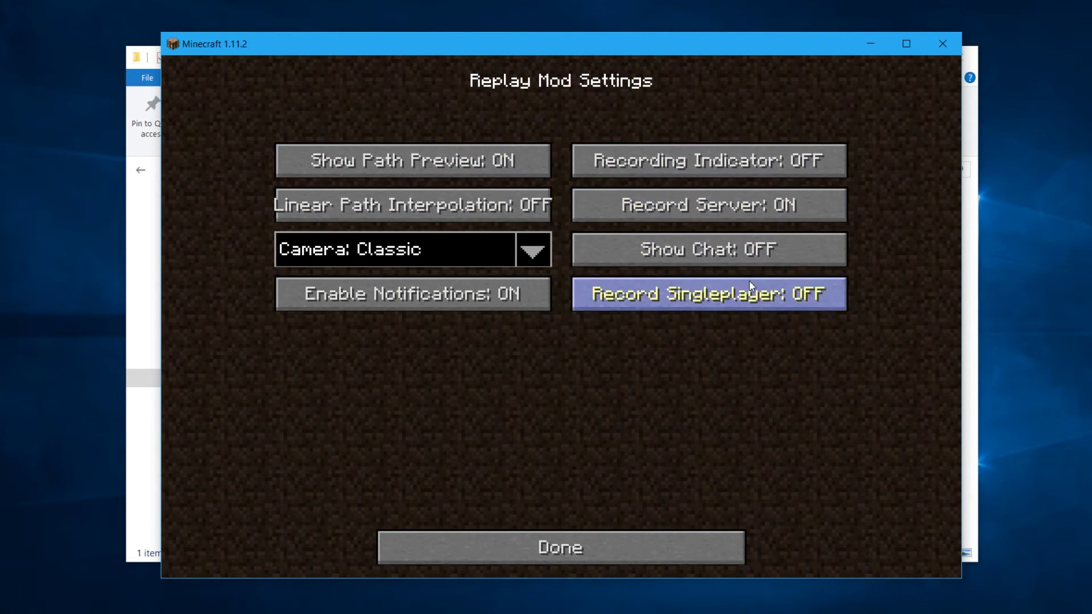
left_click(588, 547)
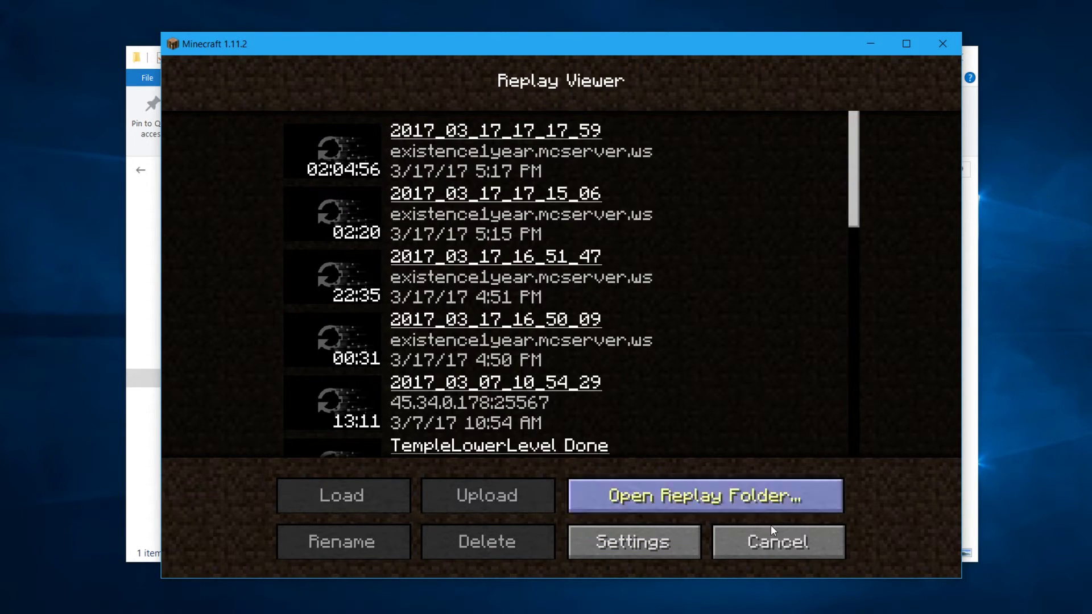
left_click(780, 542)
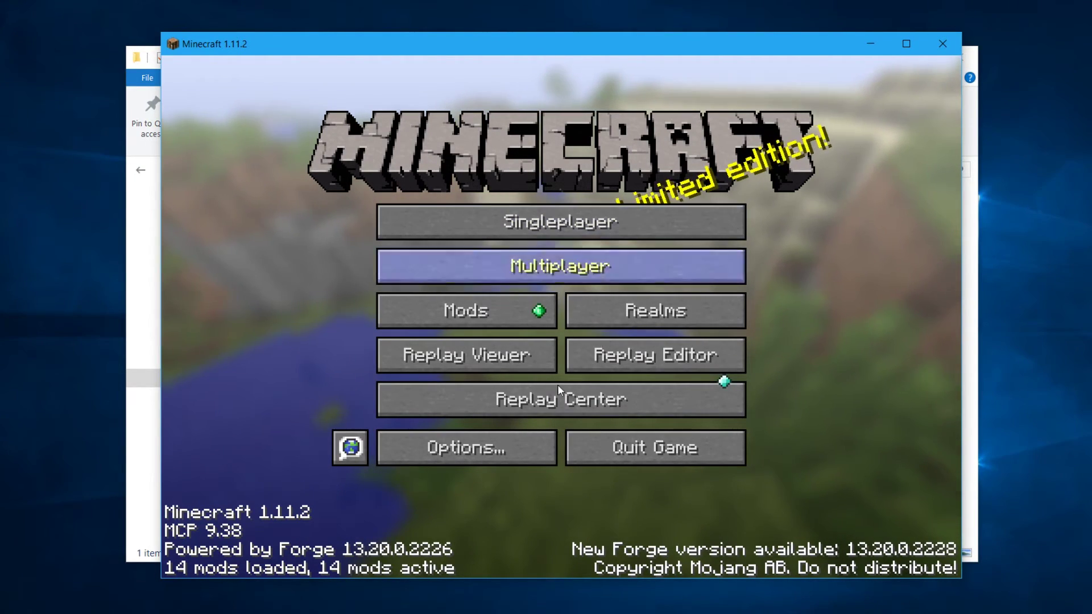
- Quit Minecraft and go to optifine.net in Chrome
left_click(695, 462)
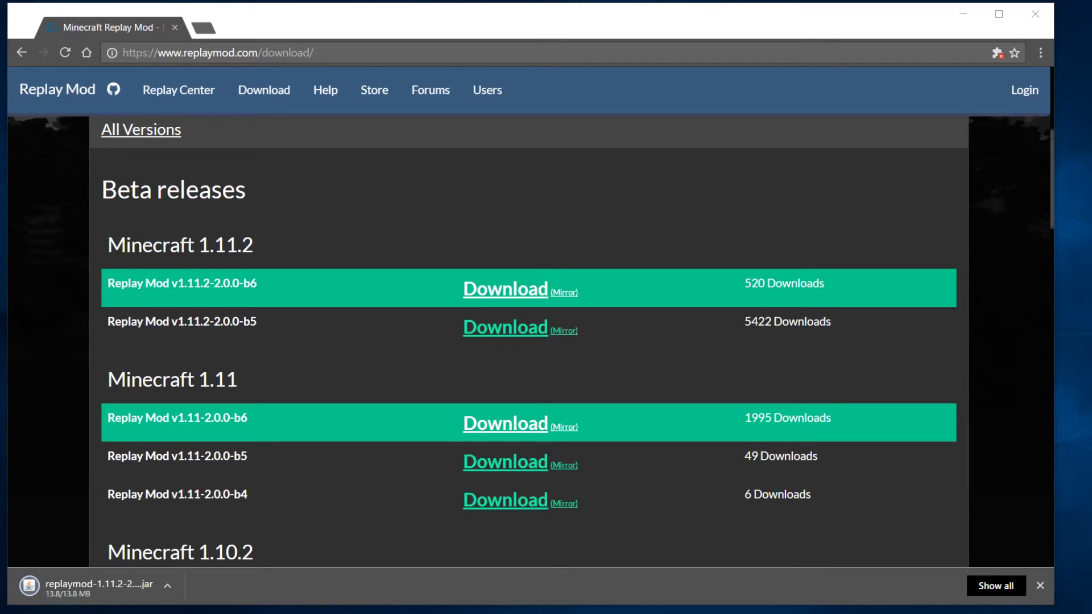
left_click(278, 55)
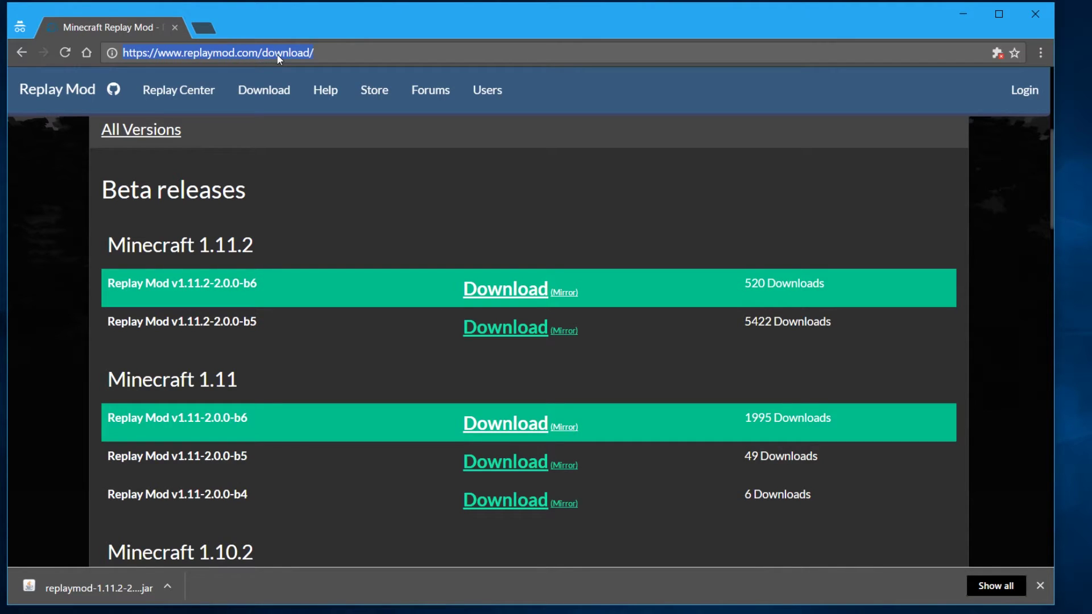
type("optifine.net")
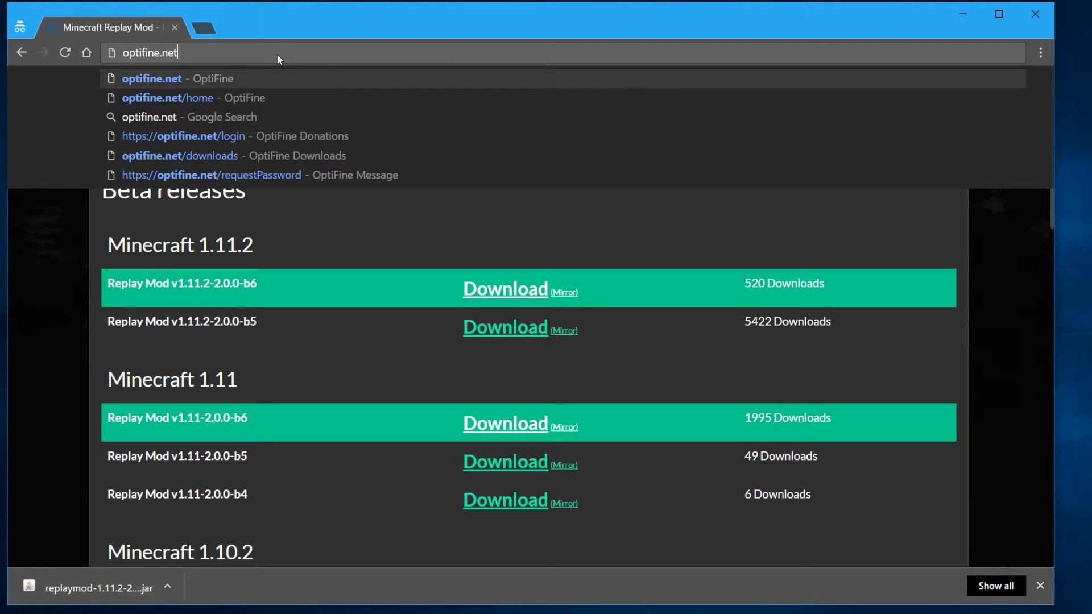
key("Return")
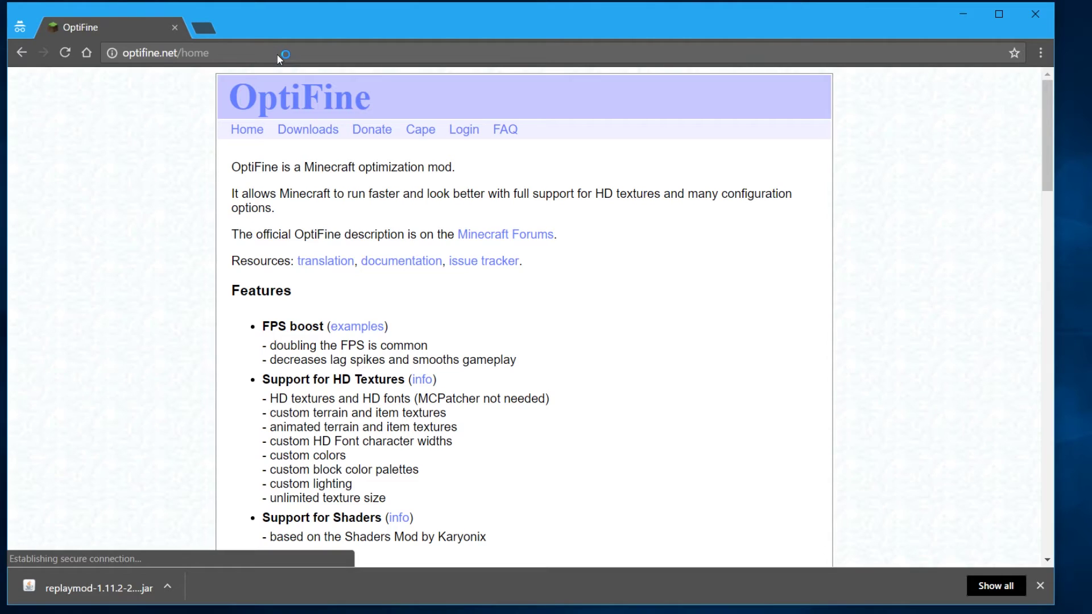
- Download OptiFine_1.11.2_HD_U_B7.jar from its mirror page and save it to MadCat
left_click(309, 135)
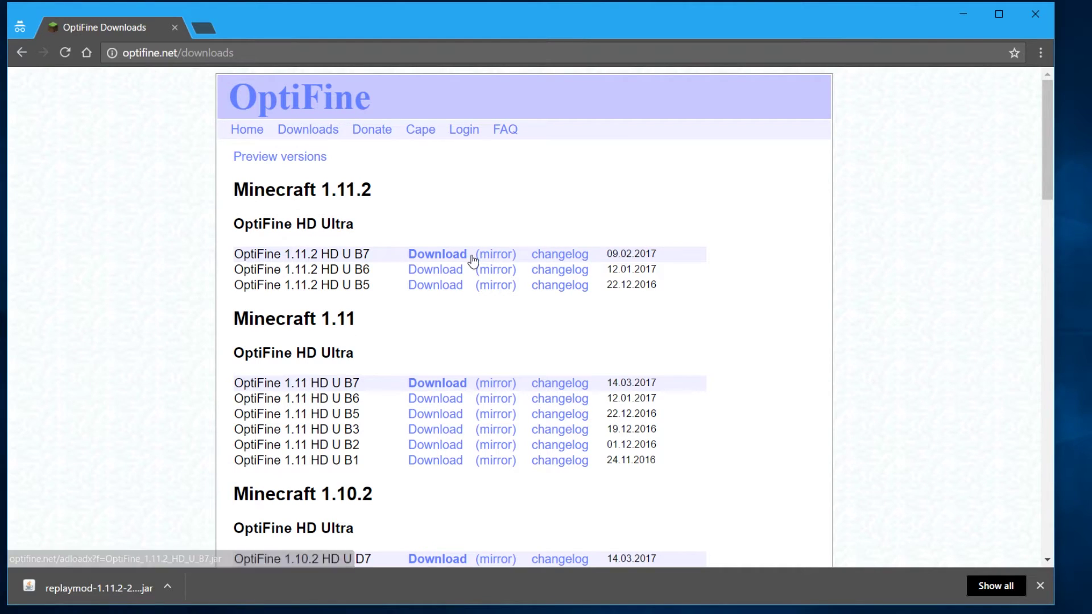
middle_click(501, 255)
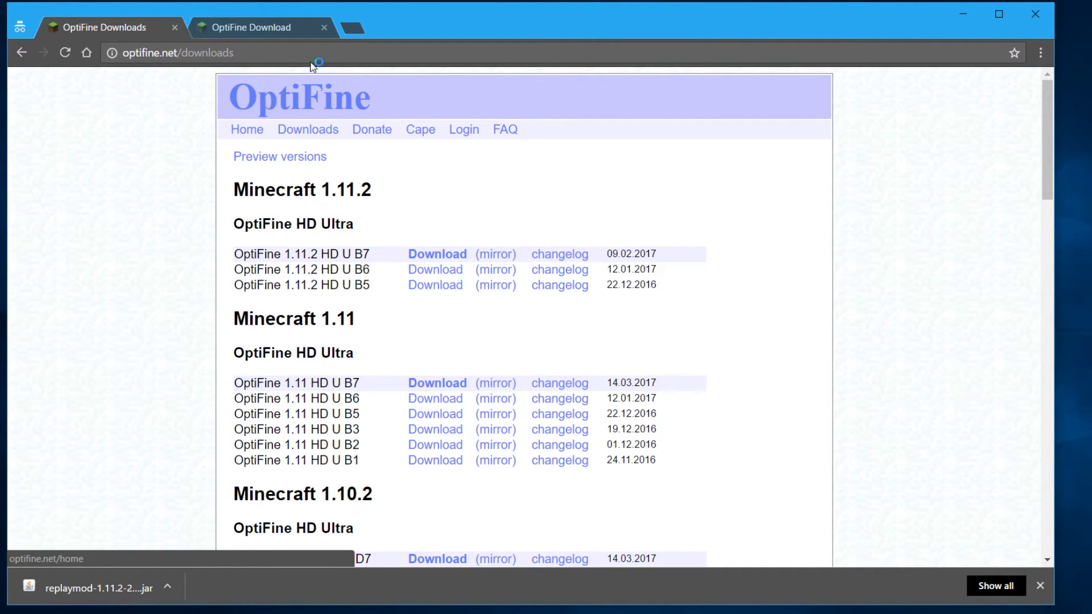
left_click(291, 28)
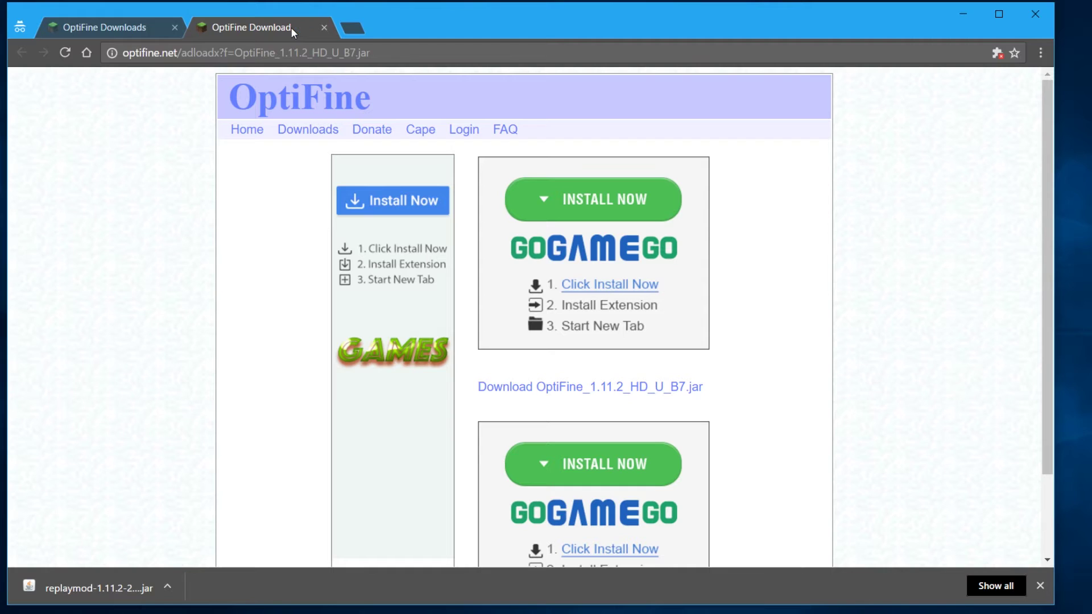
scroll(804, 262, "down", 3)
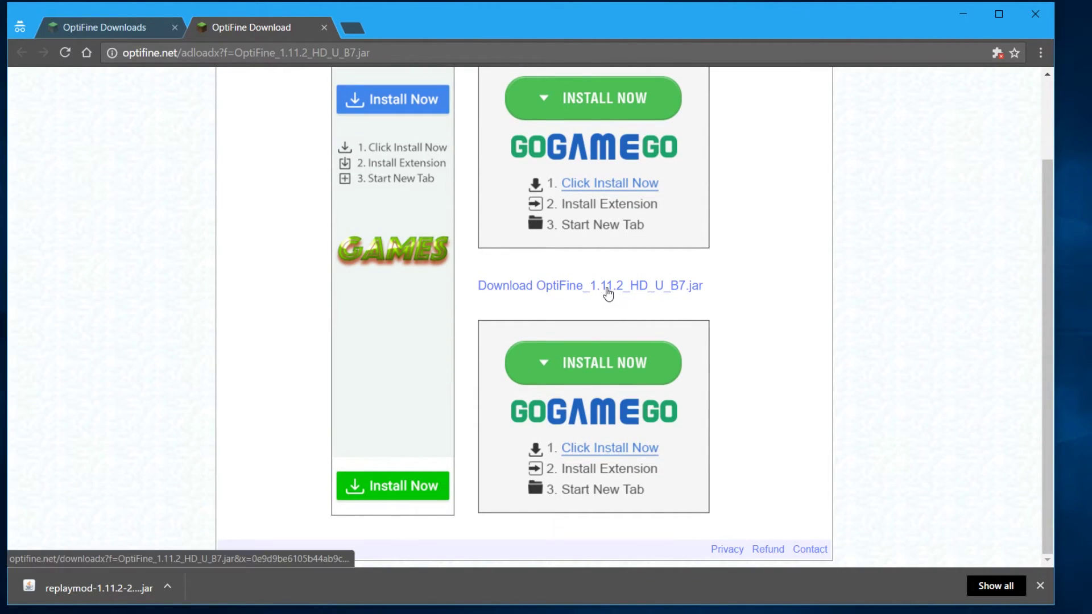
left_click(532, 286)
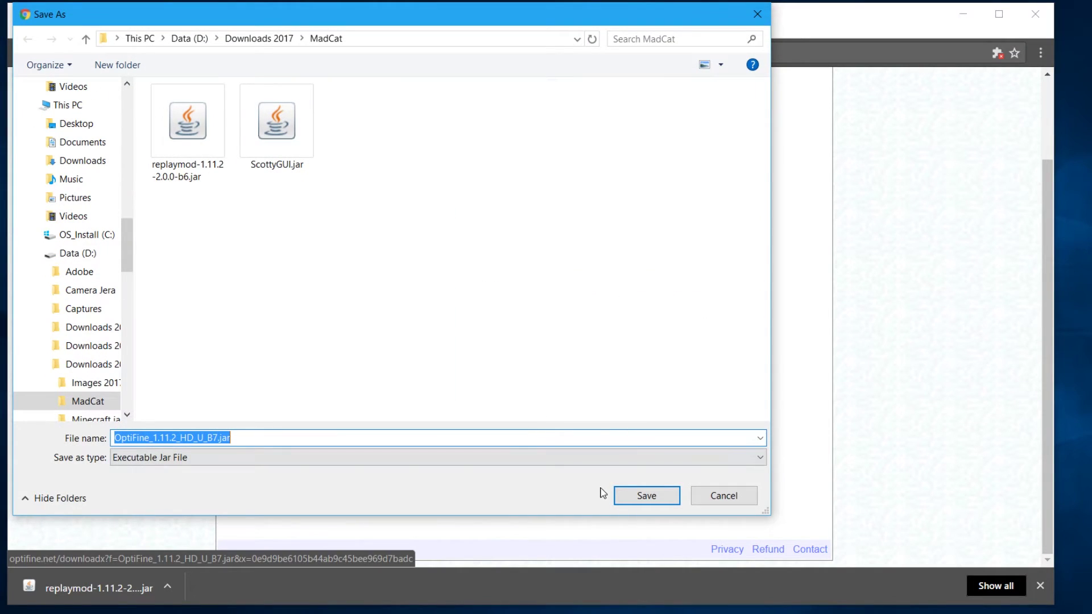
left_click(651, 498)
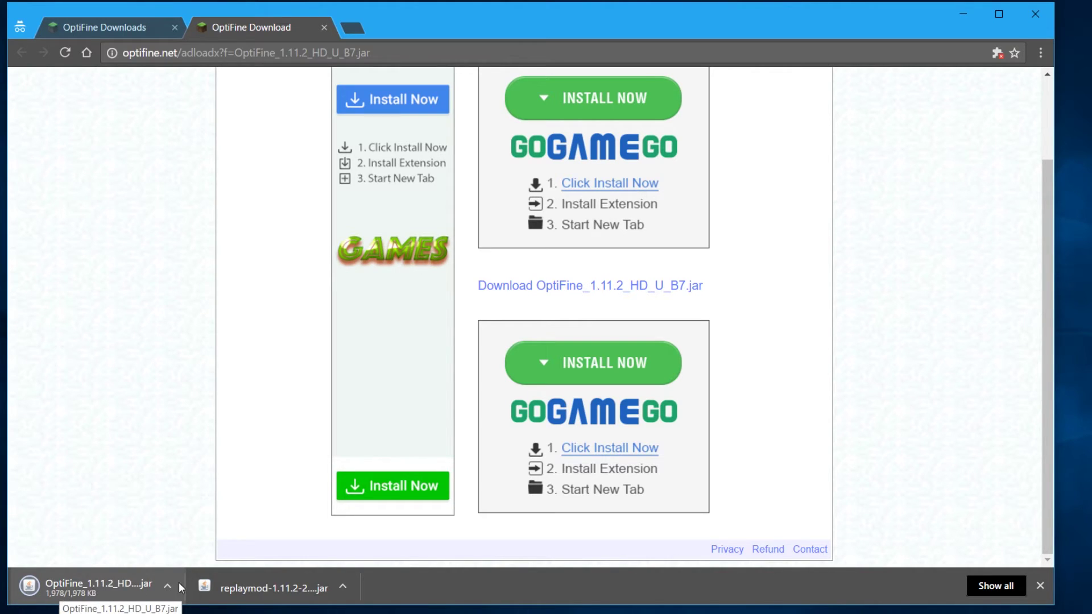
- Paste the downloaded OptiFine_1.11.2_HD_U_B7.jar into .minecraft\mods beside the Replay Mod jar
left_click(80, 590)
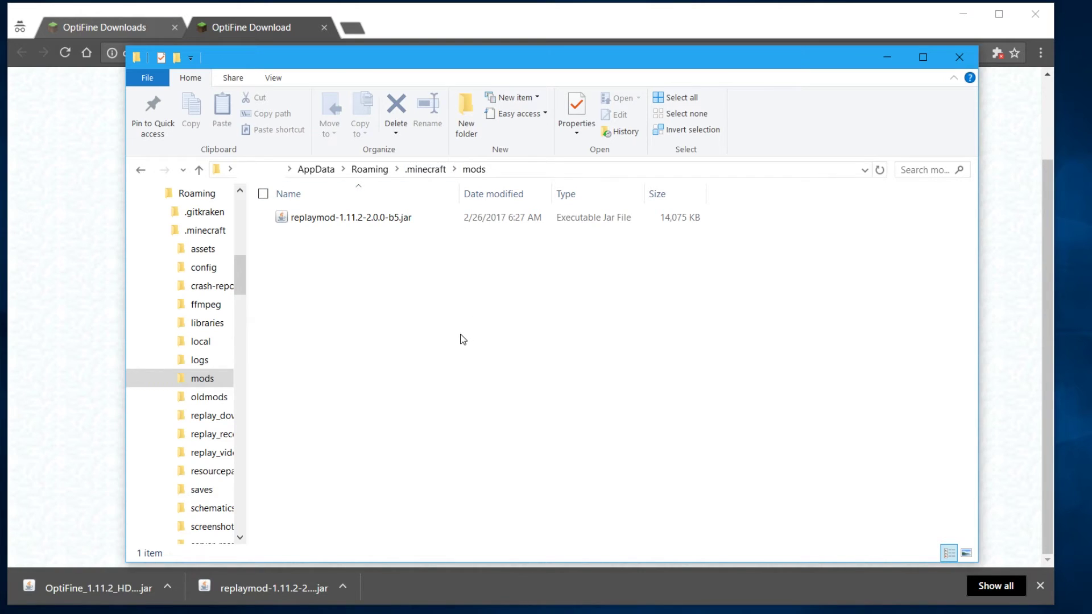
key("ctrl+v")
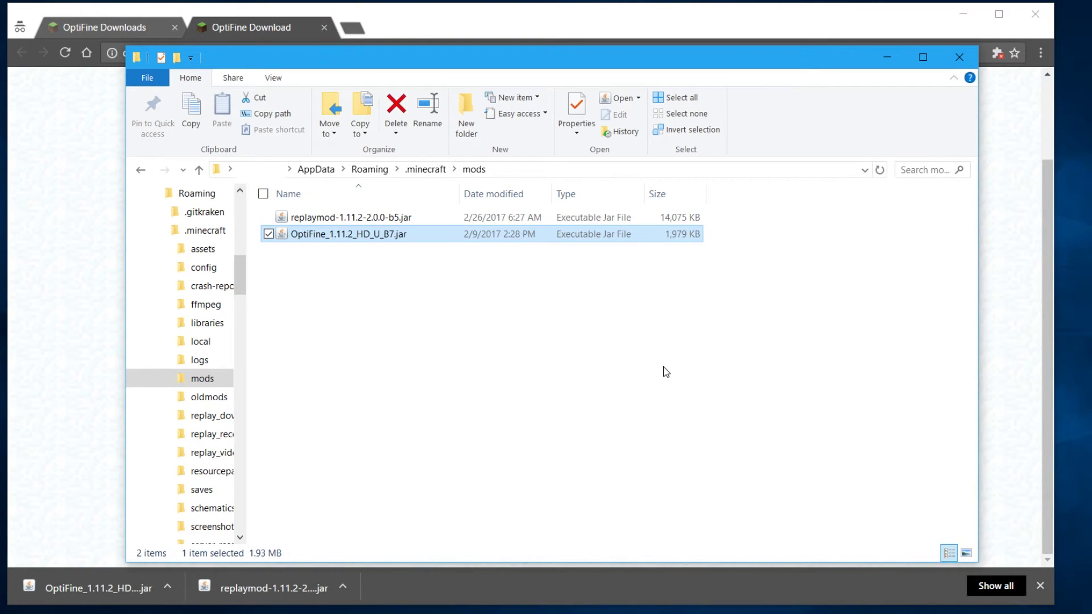
left_click(509, 324)
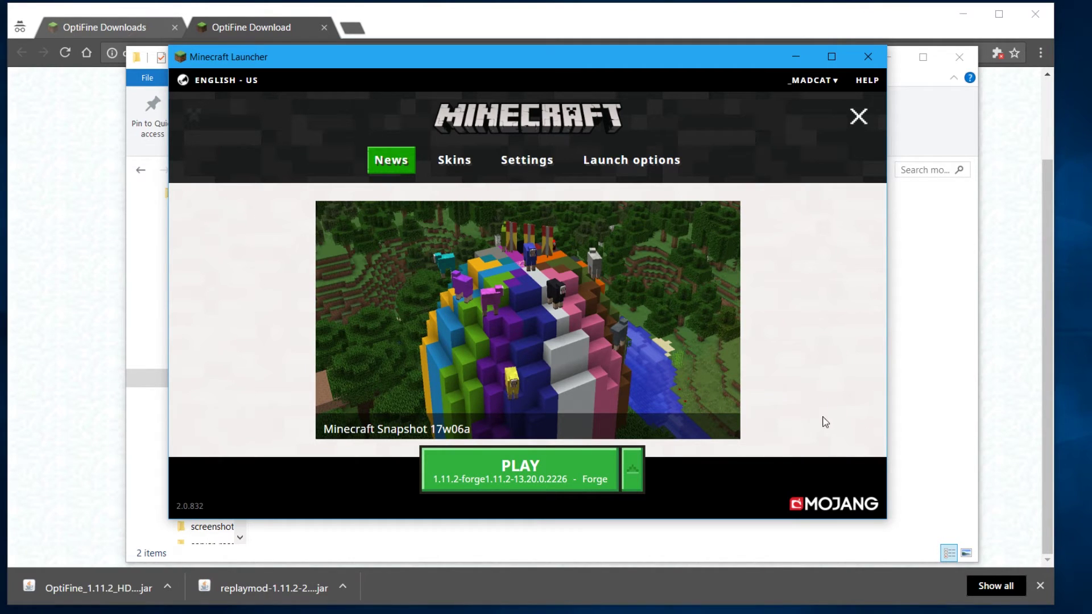
- Launch Minecraft 1.11.2 with the 8 gigs profile so Forge and OptiFine load
left_click(632, 472)
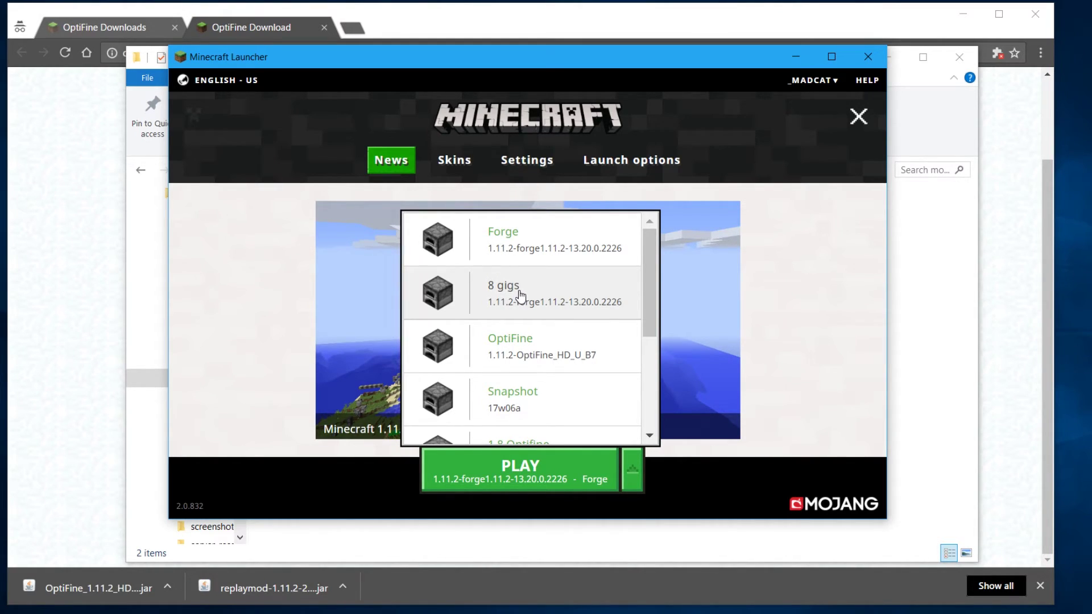
left_click(548, 297)
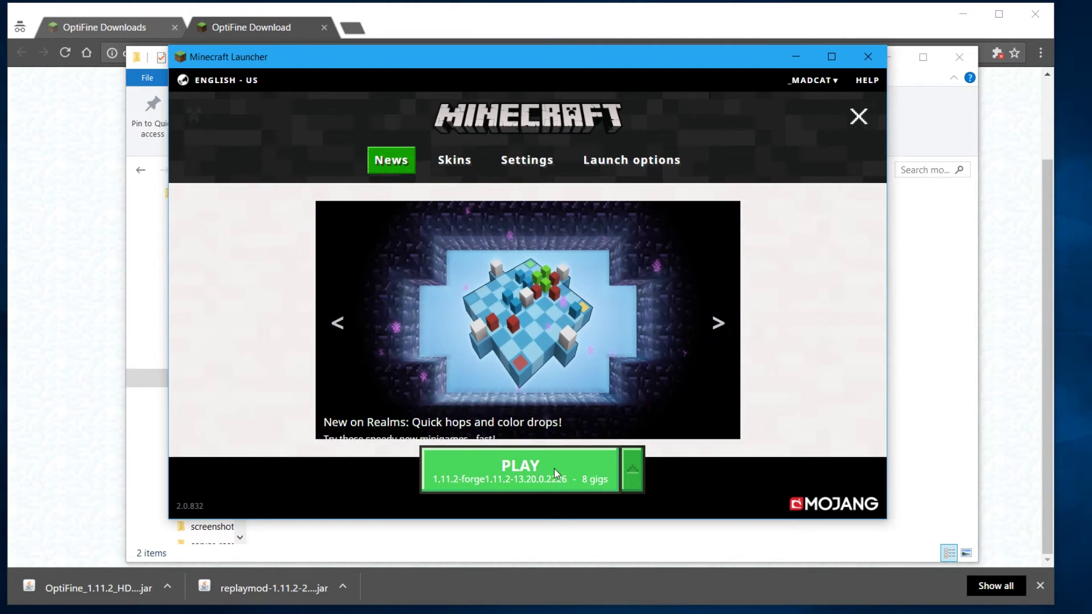
left_click(516, 477)
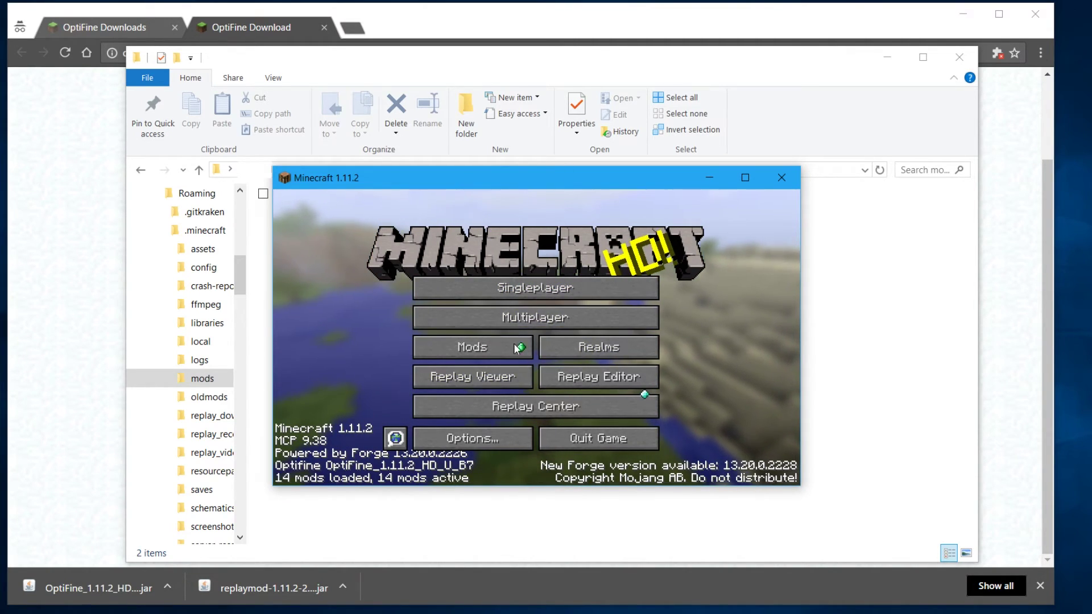
- Open the Replay Viewer, browse the saved replays, and load TowerLowerLevel
left_click(496, 376)
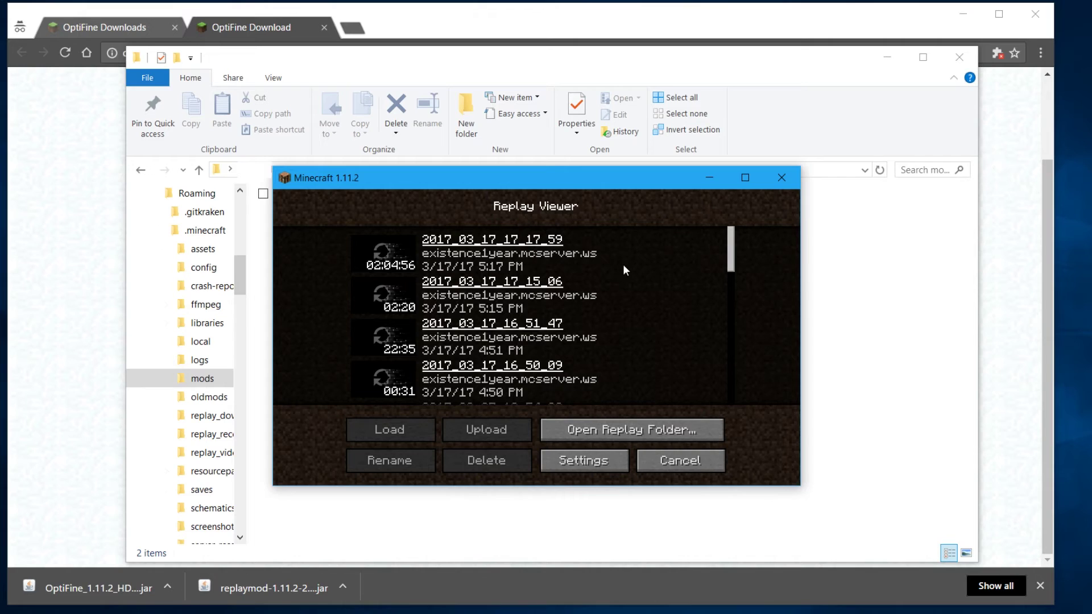
left_click(396, 307)
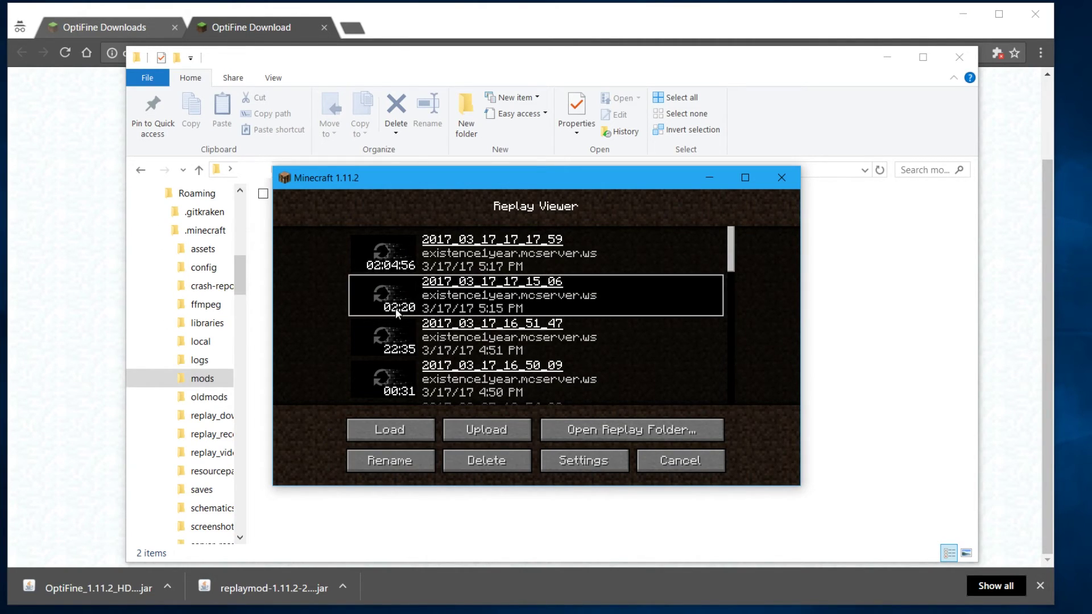
left_click(405, 244)
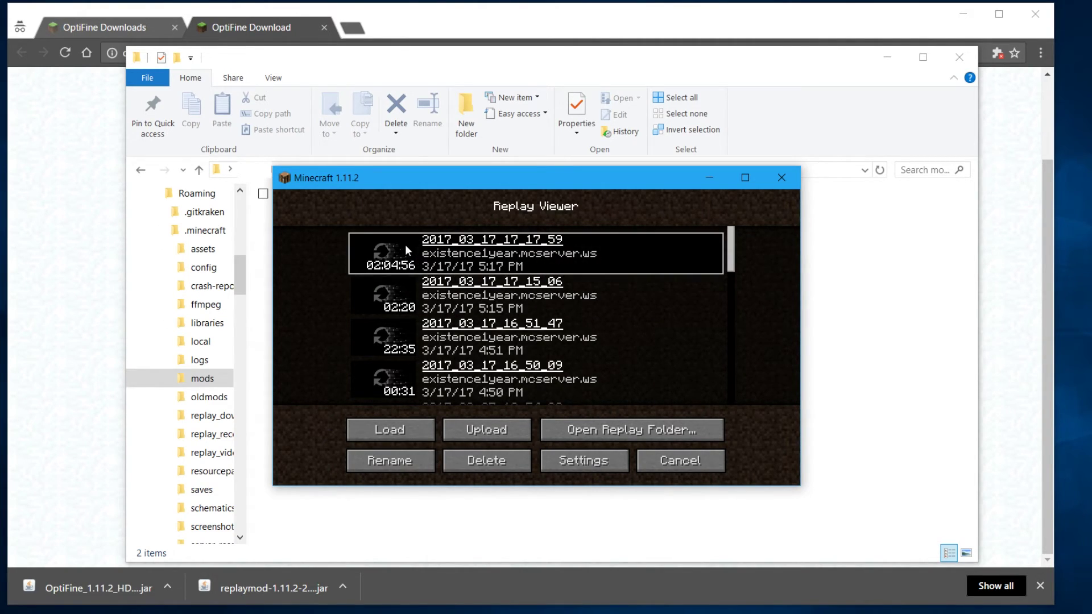
left_click(404, 292)
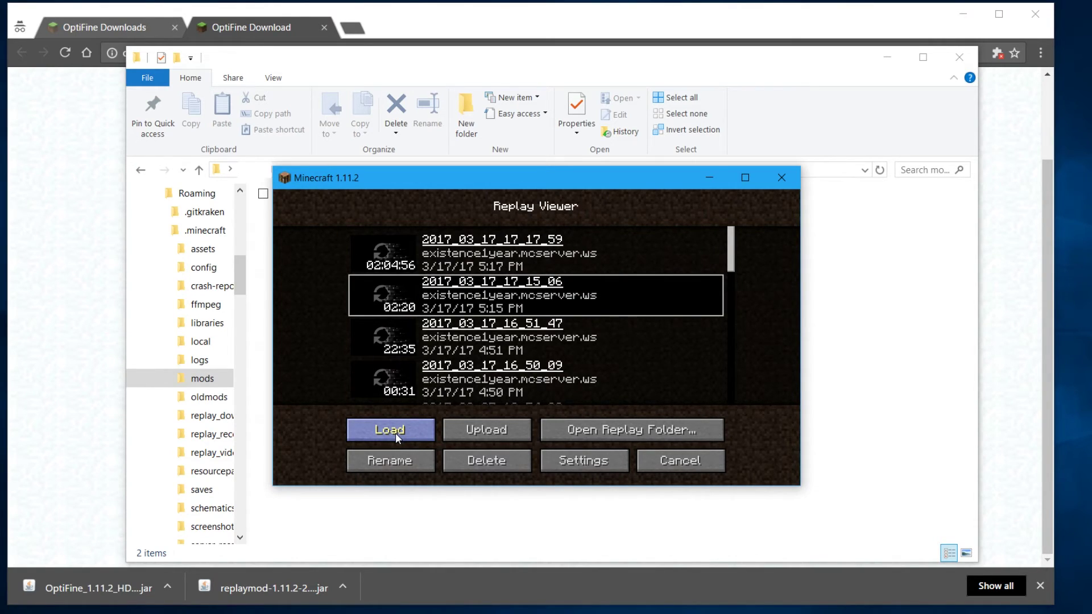
scroll(448, 321, "down", 10)
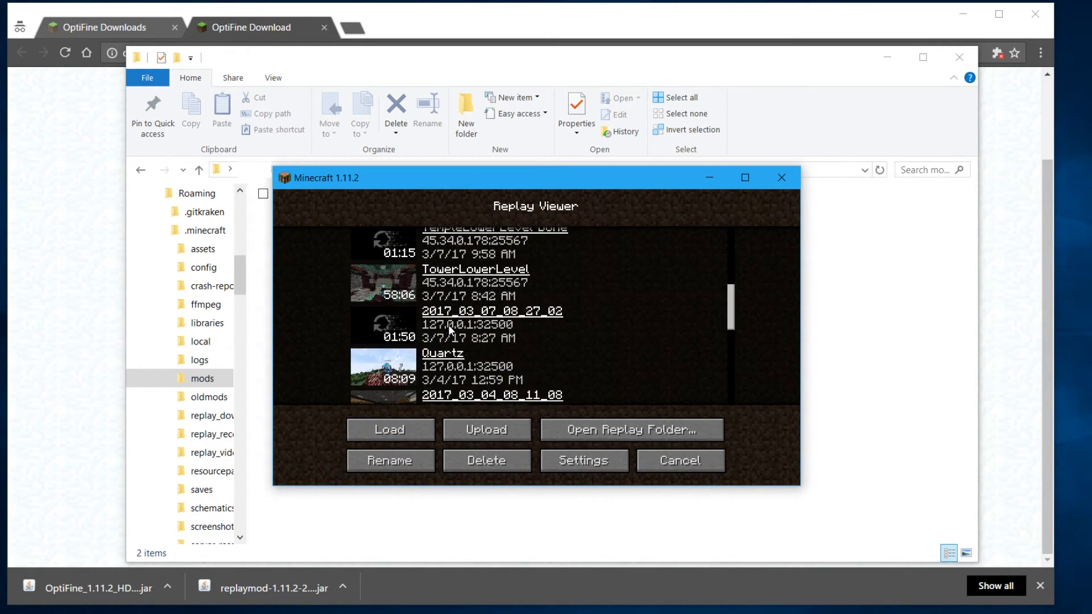
scroll(448, 325, "down", 1)
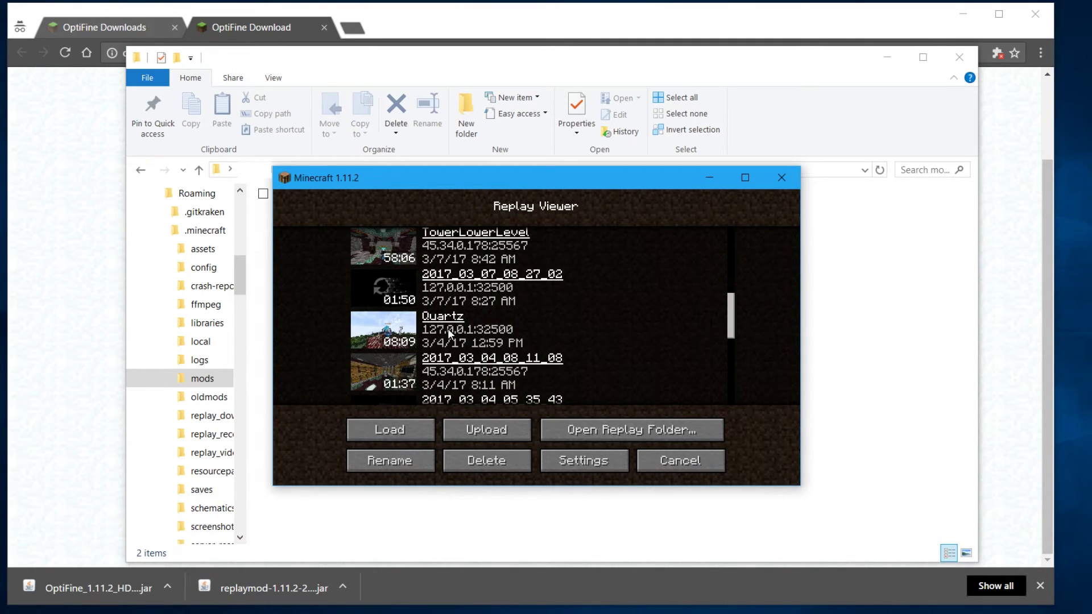
left_click(394, 338)
scroll(423, 342, "up", 2)
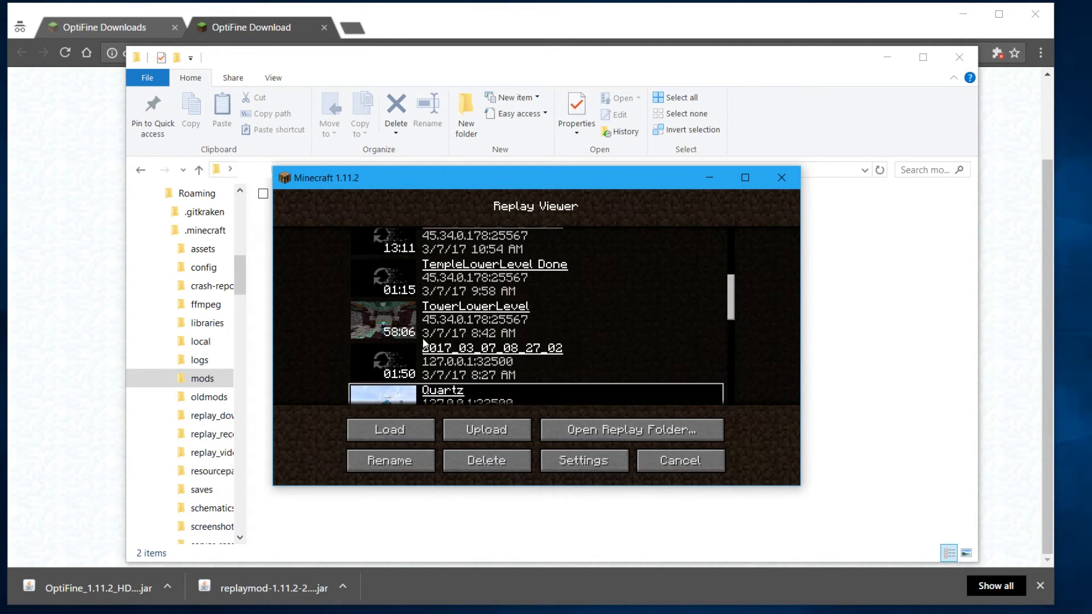
left_click(394, 329)
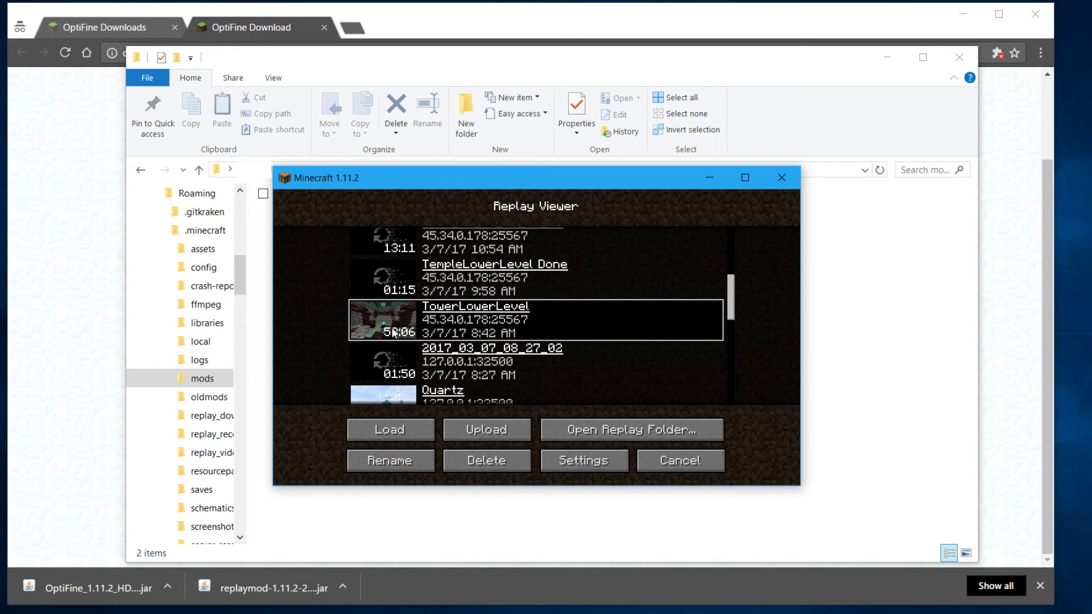
left_click(420, 430)
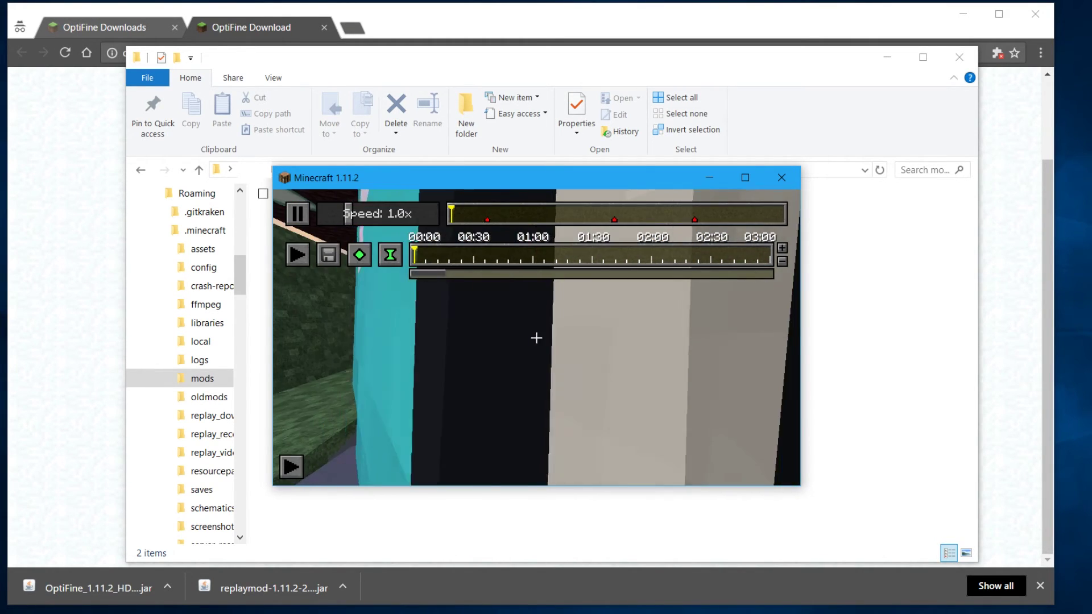
- Move the Minecraft window up-left, enlarge it, and pause the TowerLowerLevel replay
left_click_drag(561, 177, 425, 59)
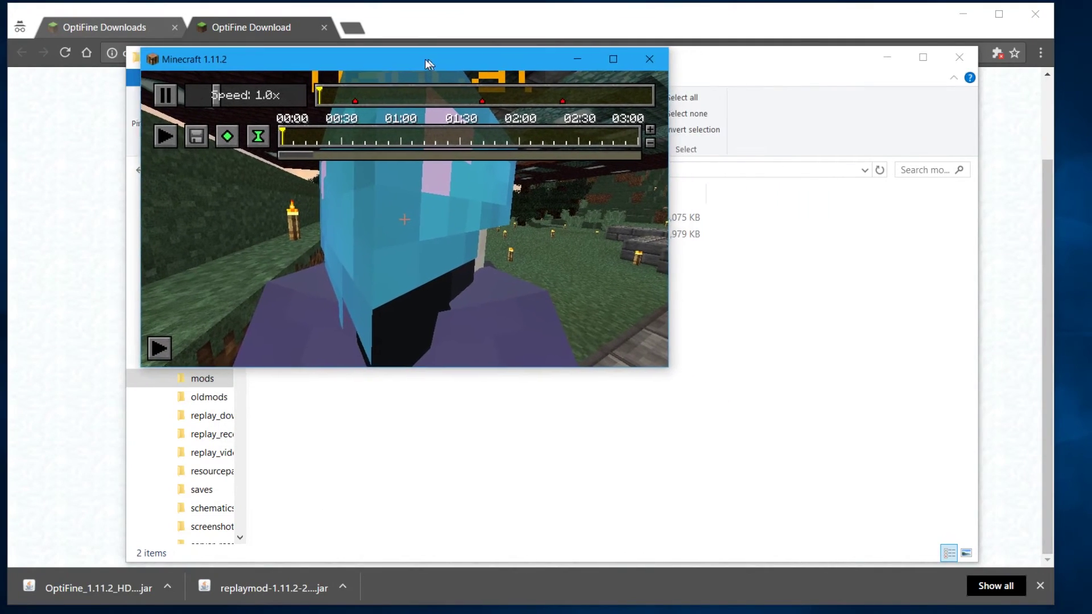
left_click_drag(647, 372, 992, 580)
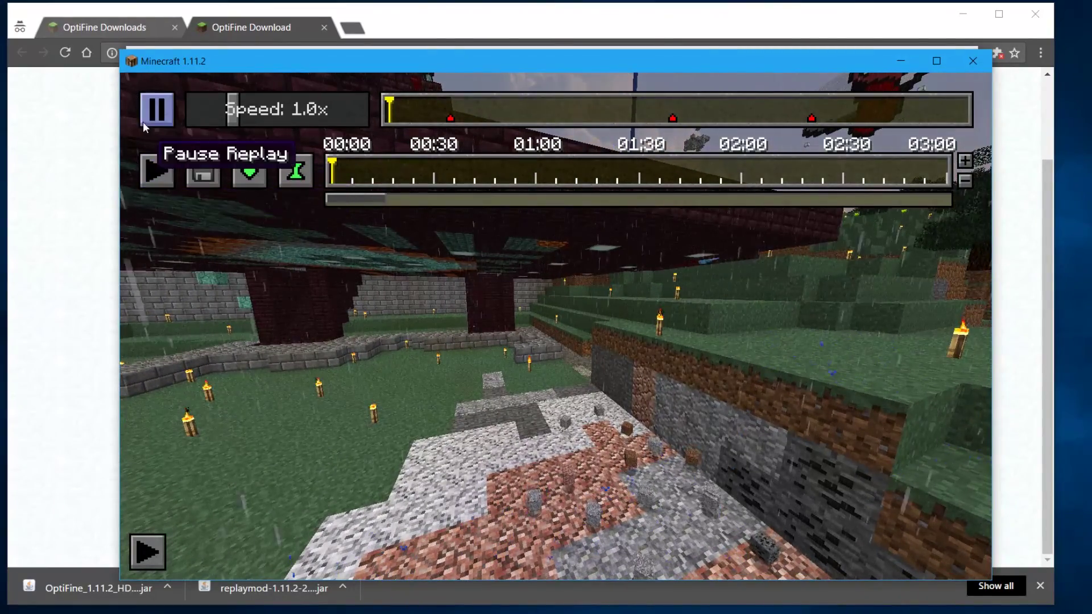
left_click(158, 103)
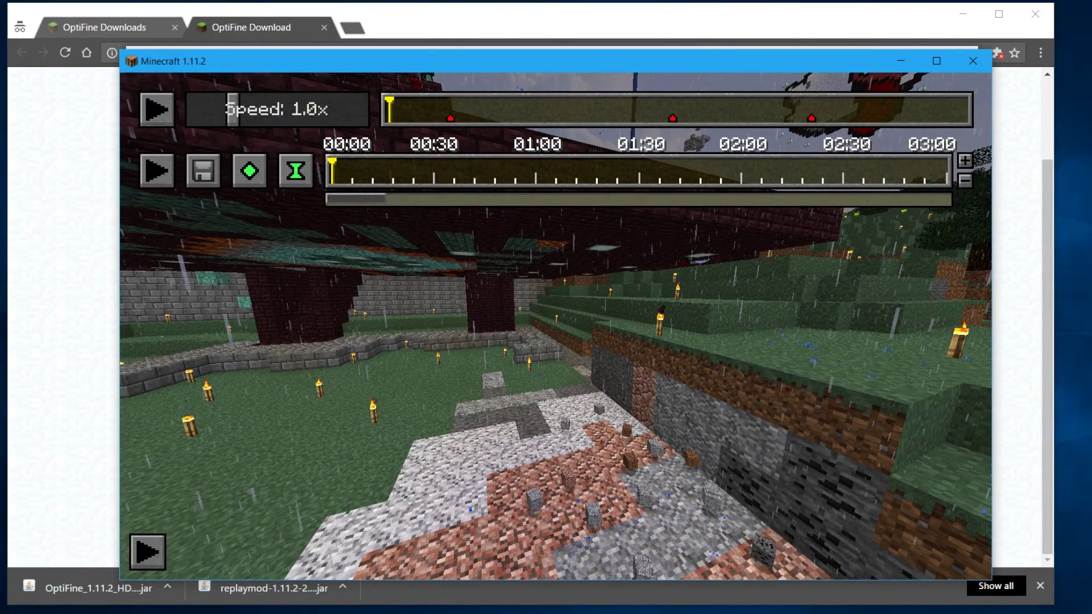
- Enable the KUDA-Shaders v6.2.81 - Lite pack in Video Settings > Shaders
key("Escape")
left_click(496, 291)
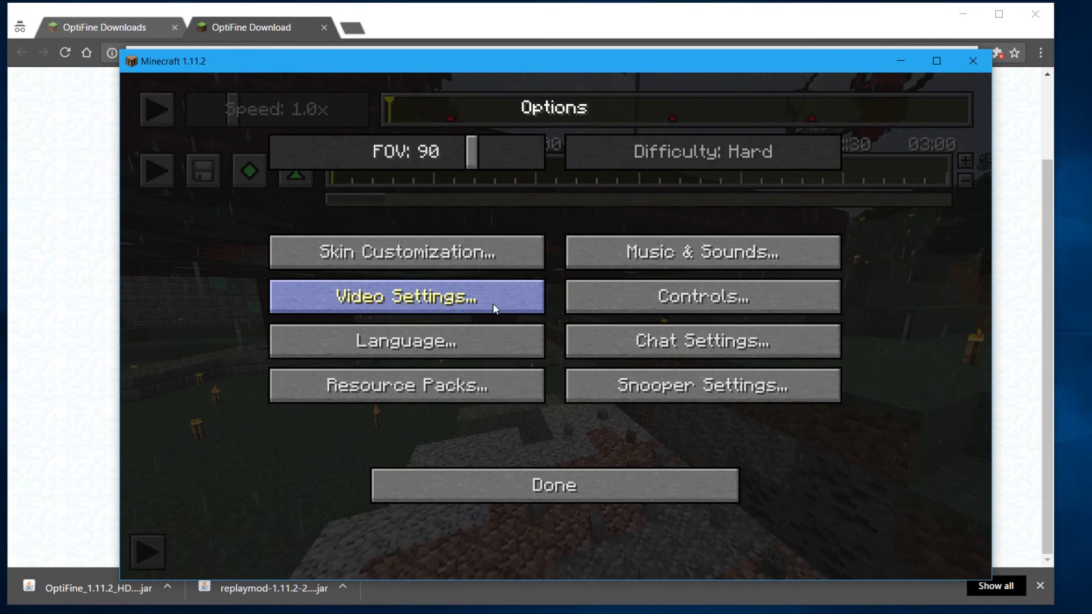
left_click(403, 302)
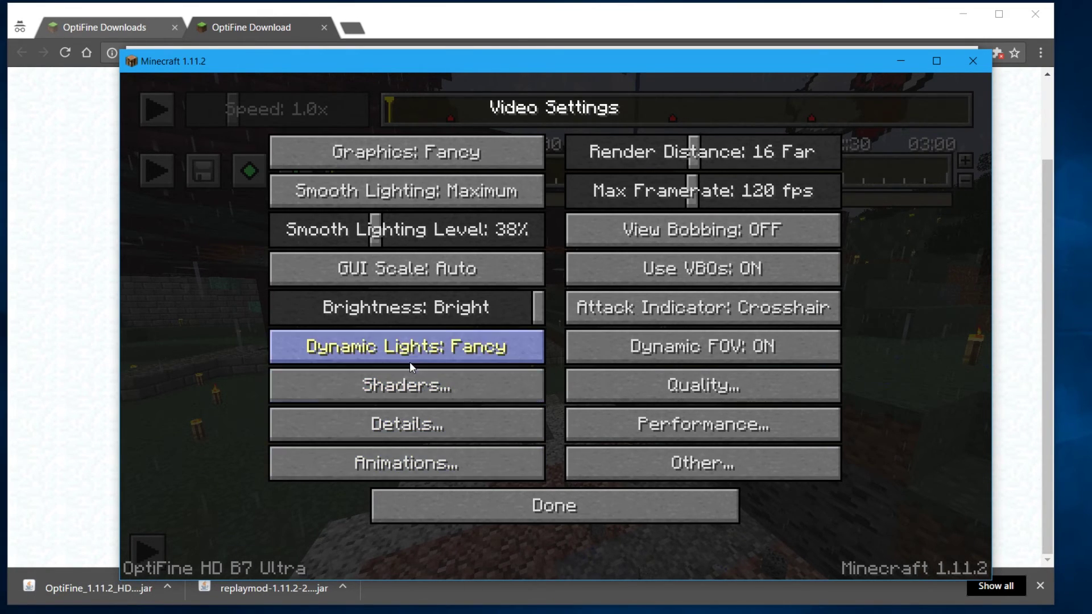
left_click(439, 387)
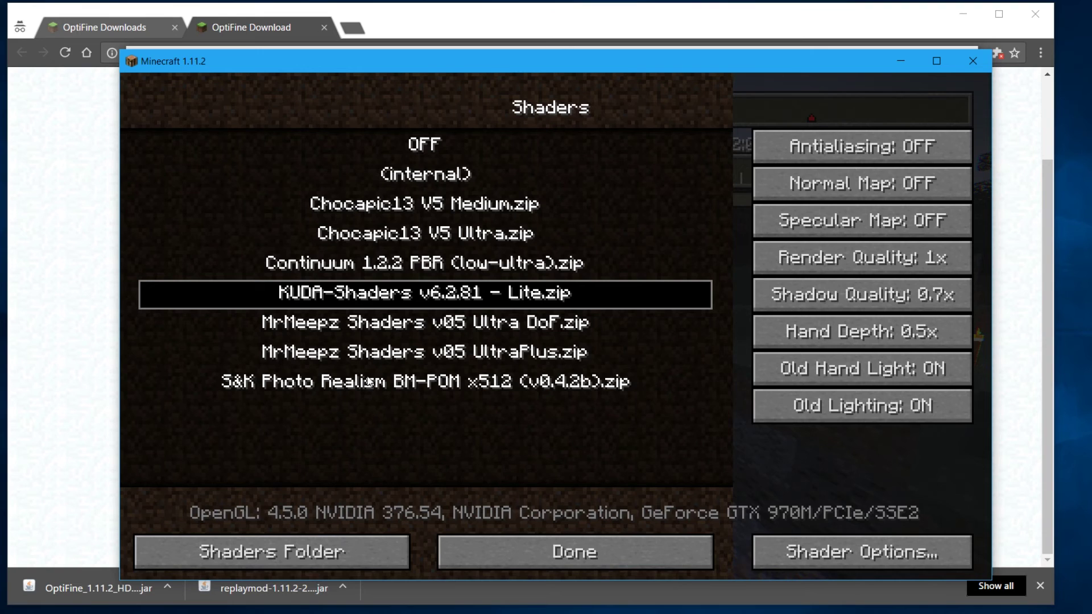
left_click(628, 556)
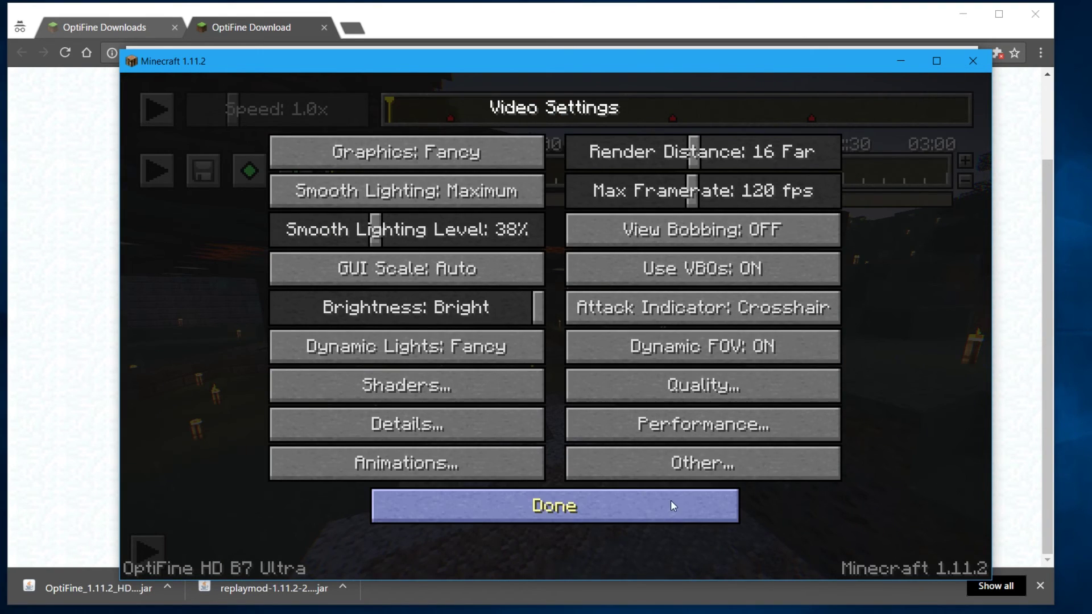
left_click(619, 505)
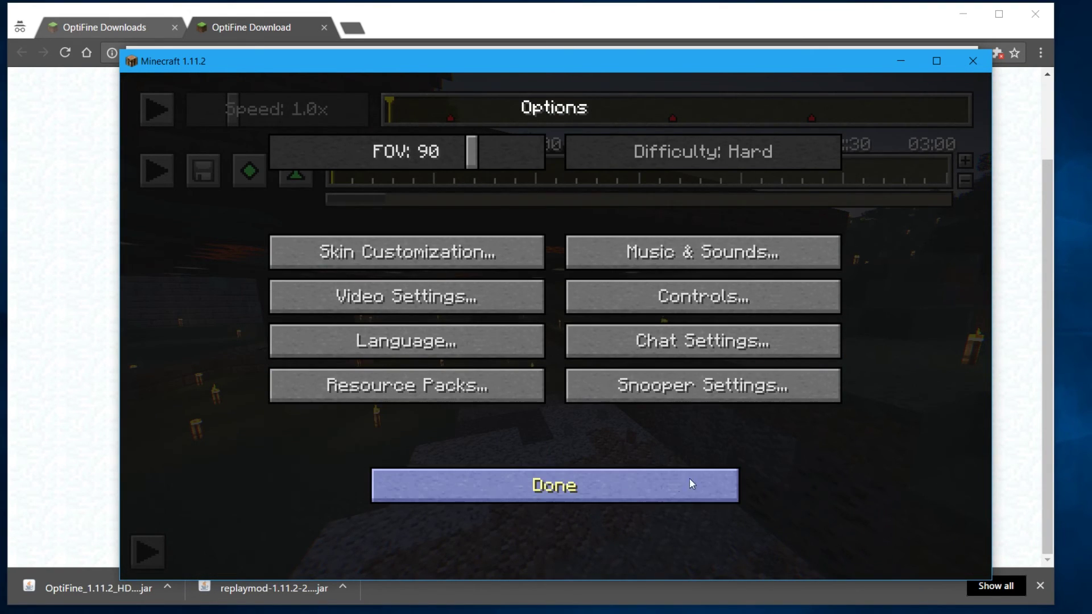
left_click(633, 498)
- Return to the TowerLowerLevel replay, now rendered with KUDA-Shaders Lite
key("Escape")
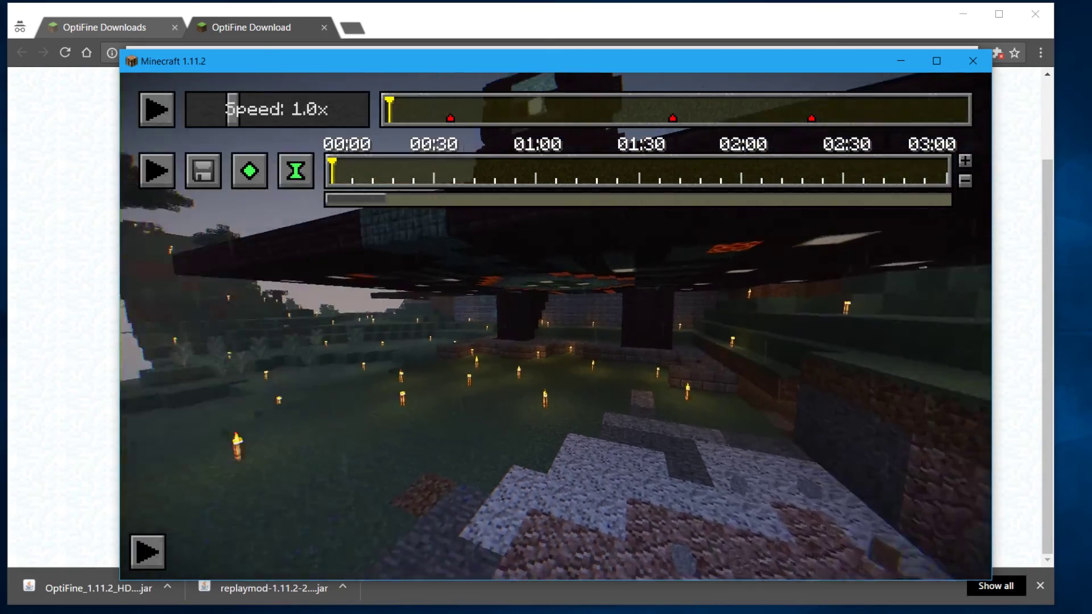